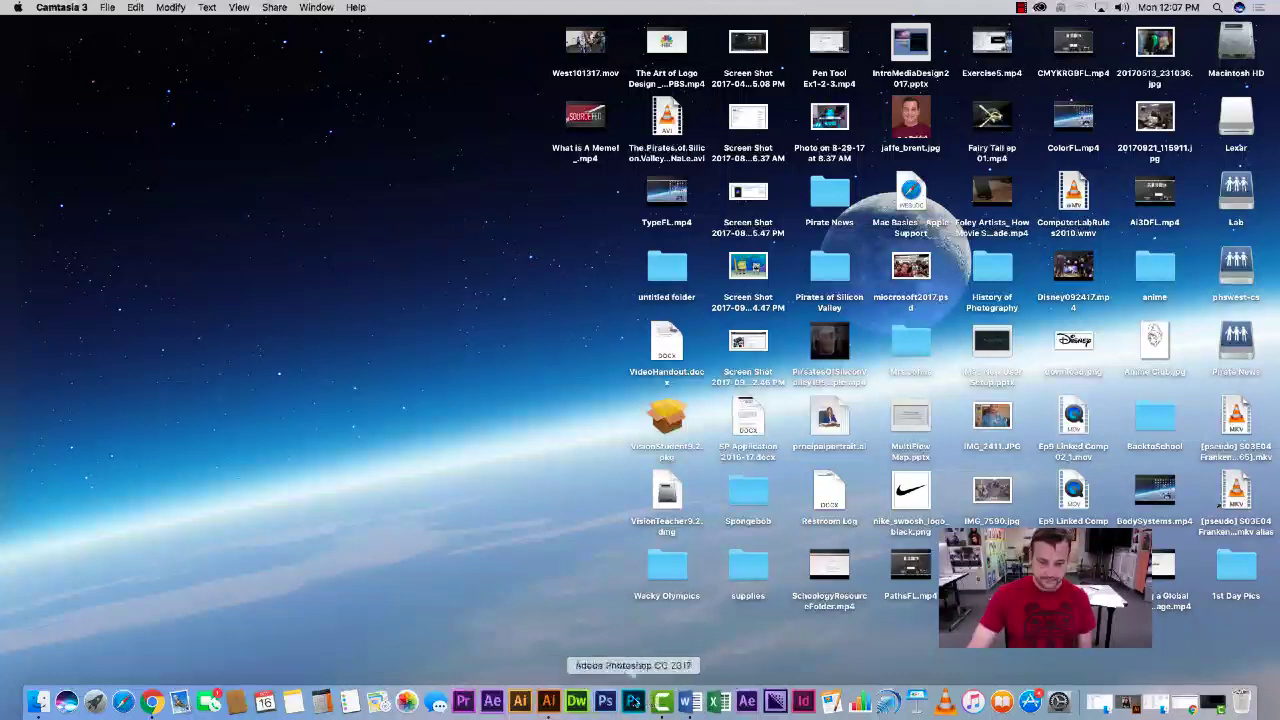
Launch Adobe Photoshop CC 2017
click(633, 700)
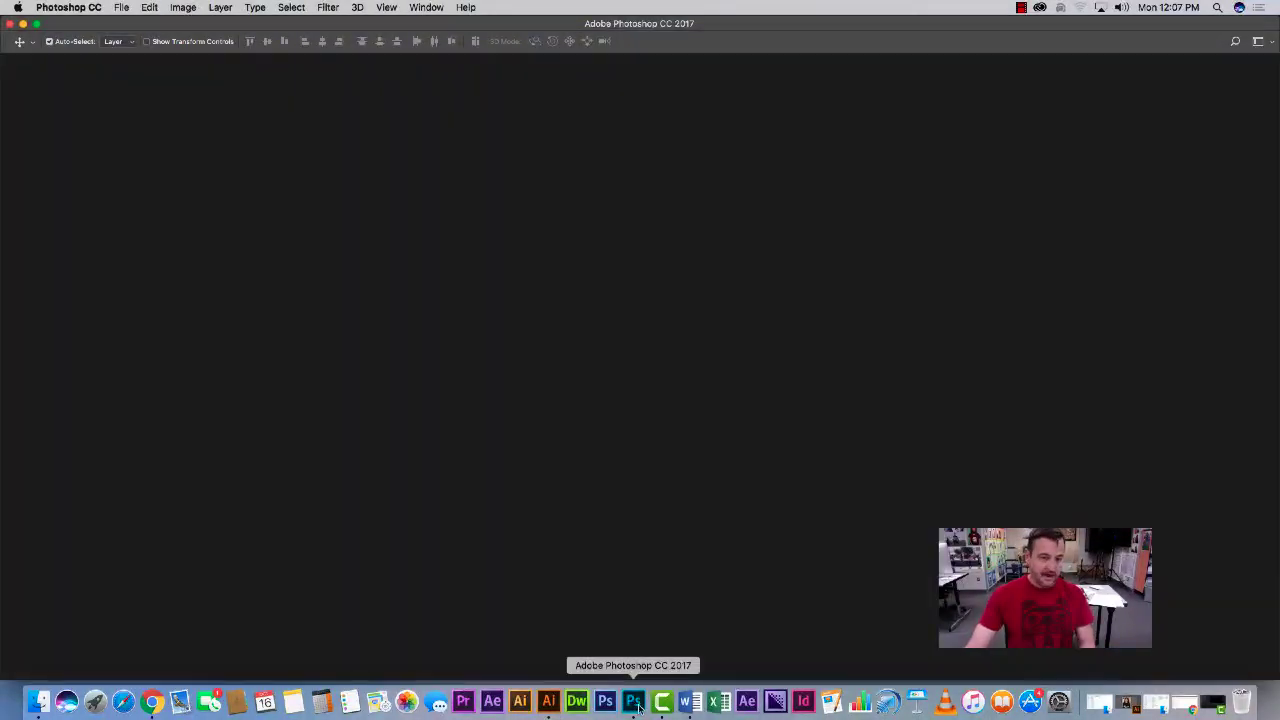
click(96, 703)
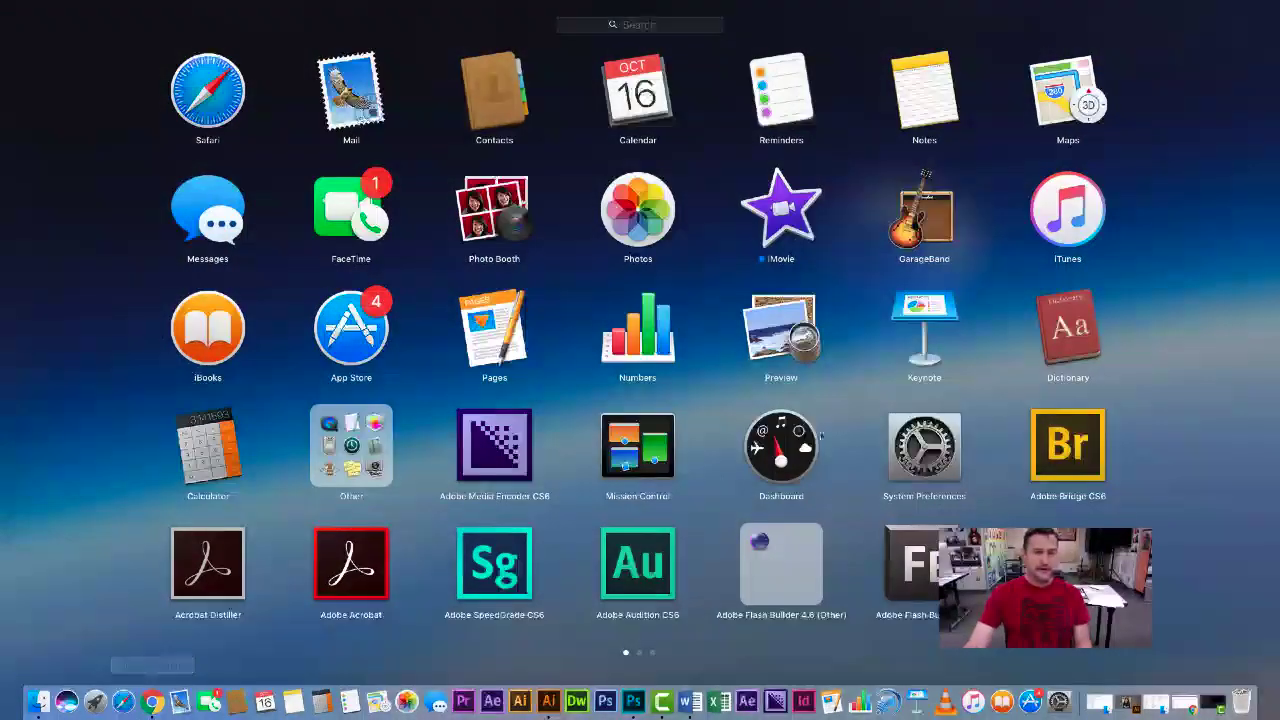
scroll(683, 424, right, 3)
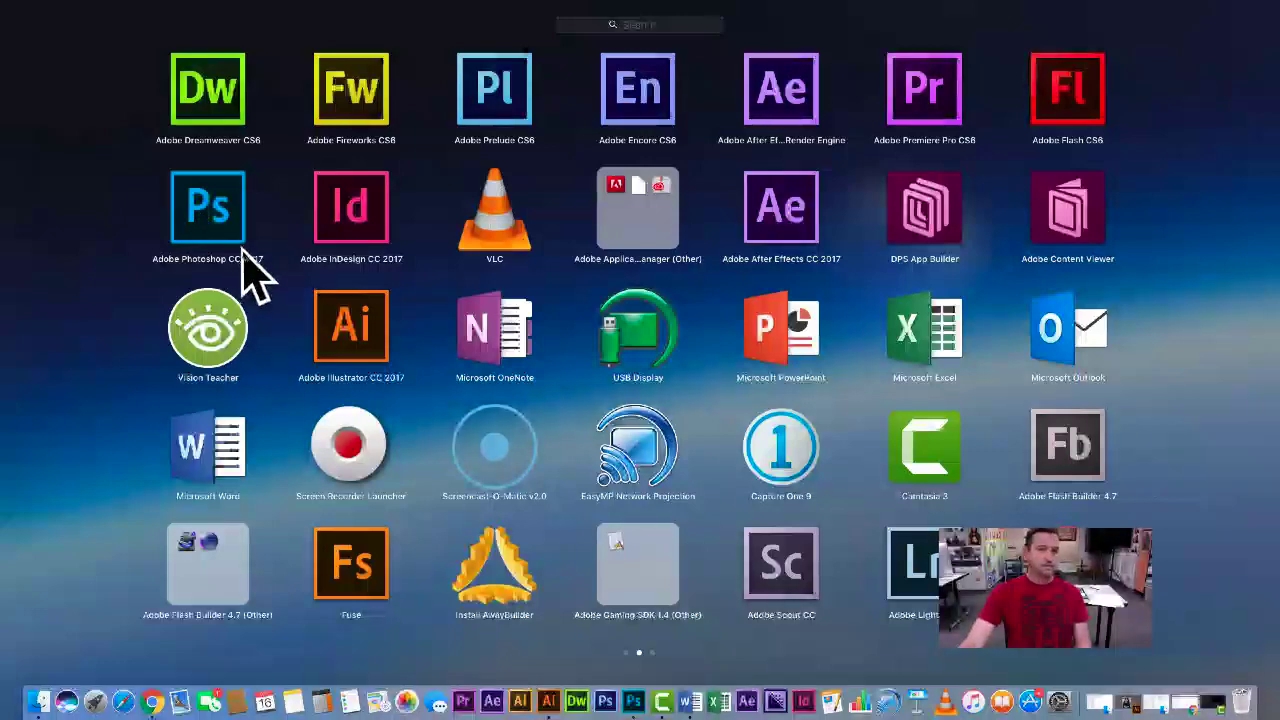
click(244, 254)
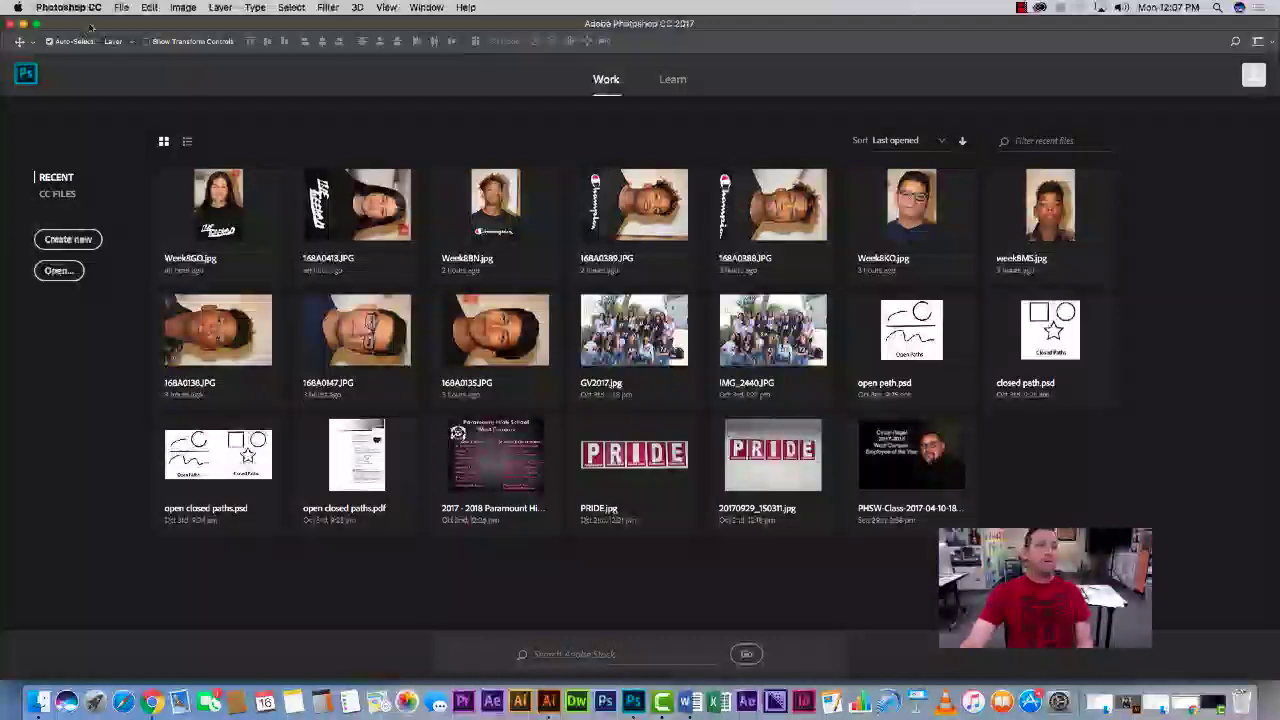
Start opening a file and browse the Lab drive to the _Week 8 Pics folder inside rm31
click(120, 8)
click(126, 38)
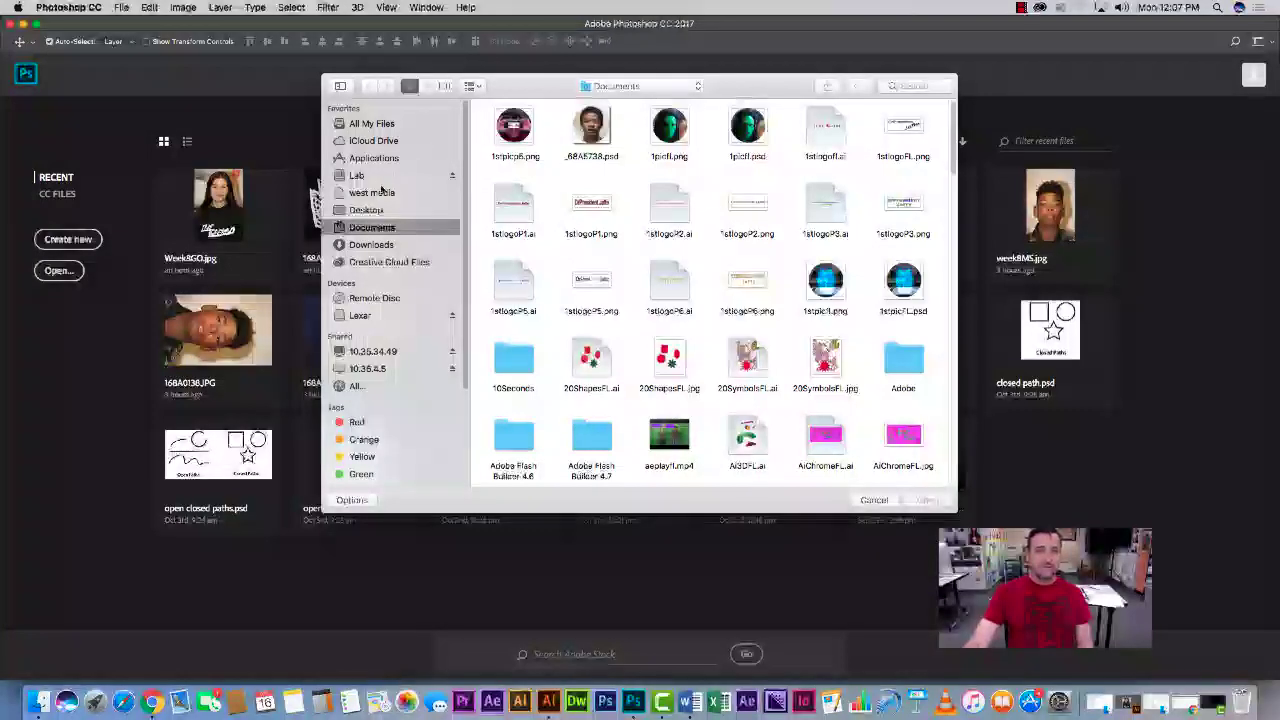
click(362, 177)
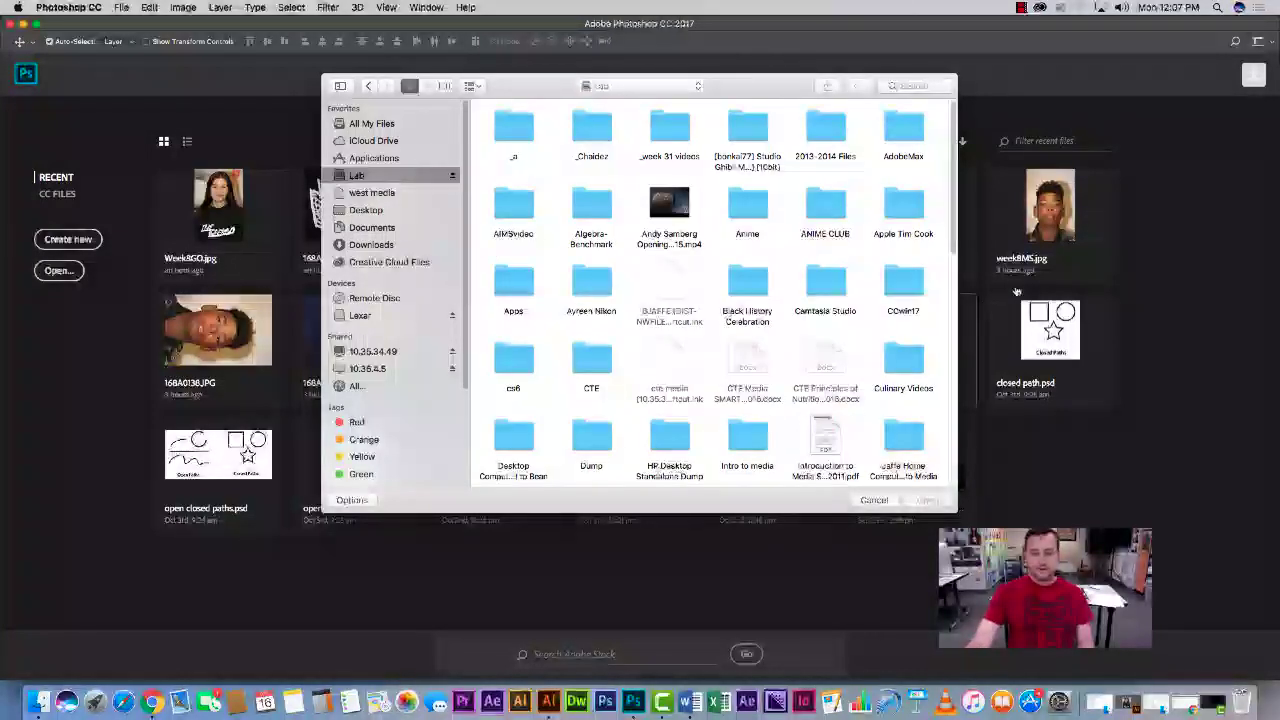
scroll(956, 233, down, 15)
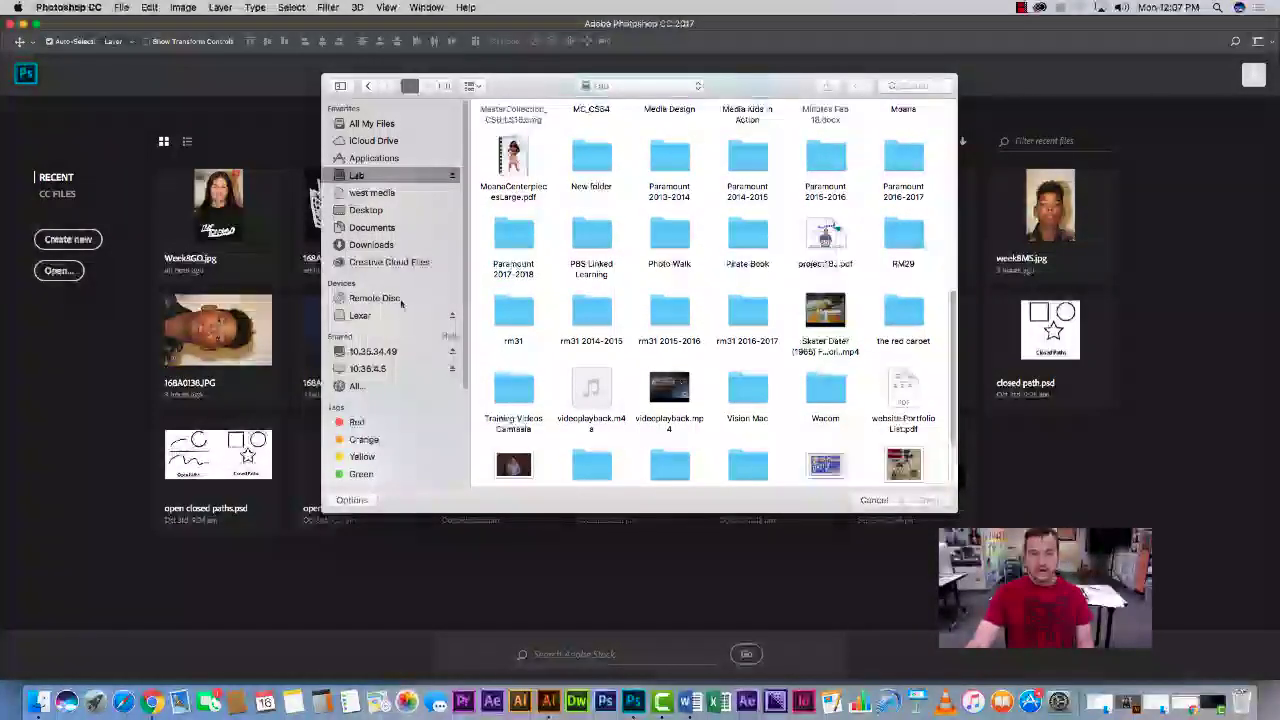
click(505, 314)
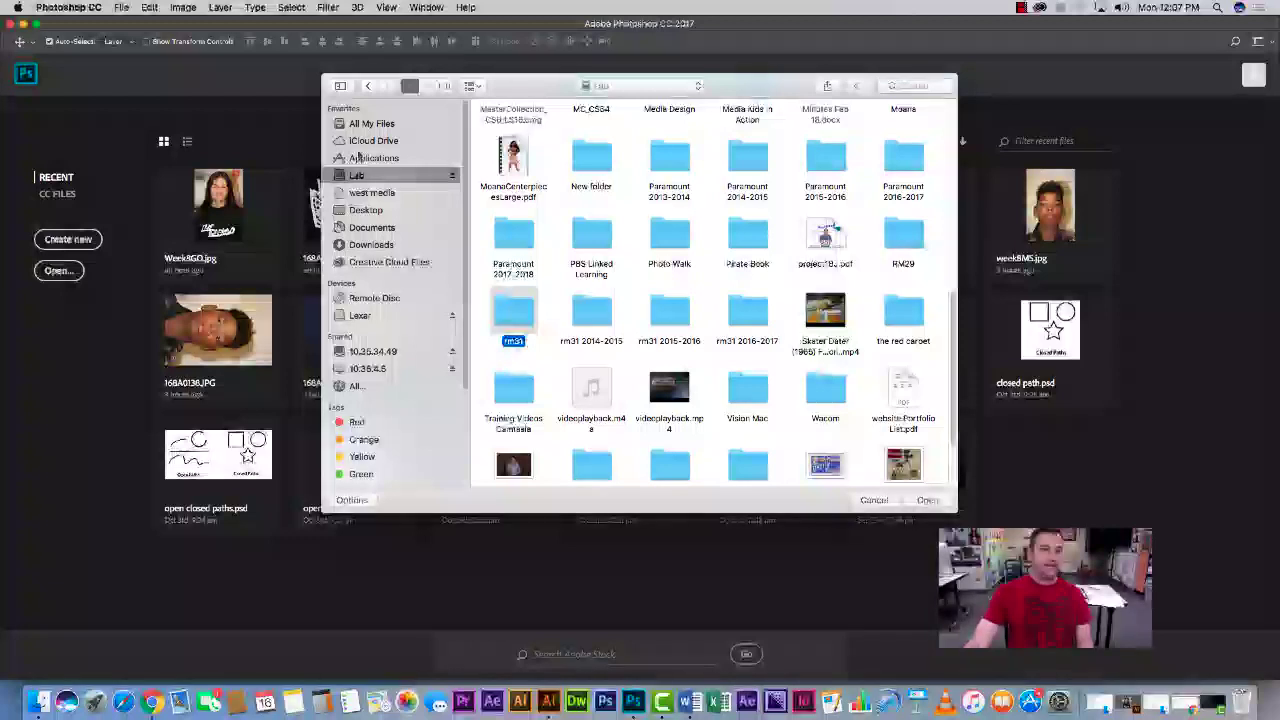
double_click(513, 312)
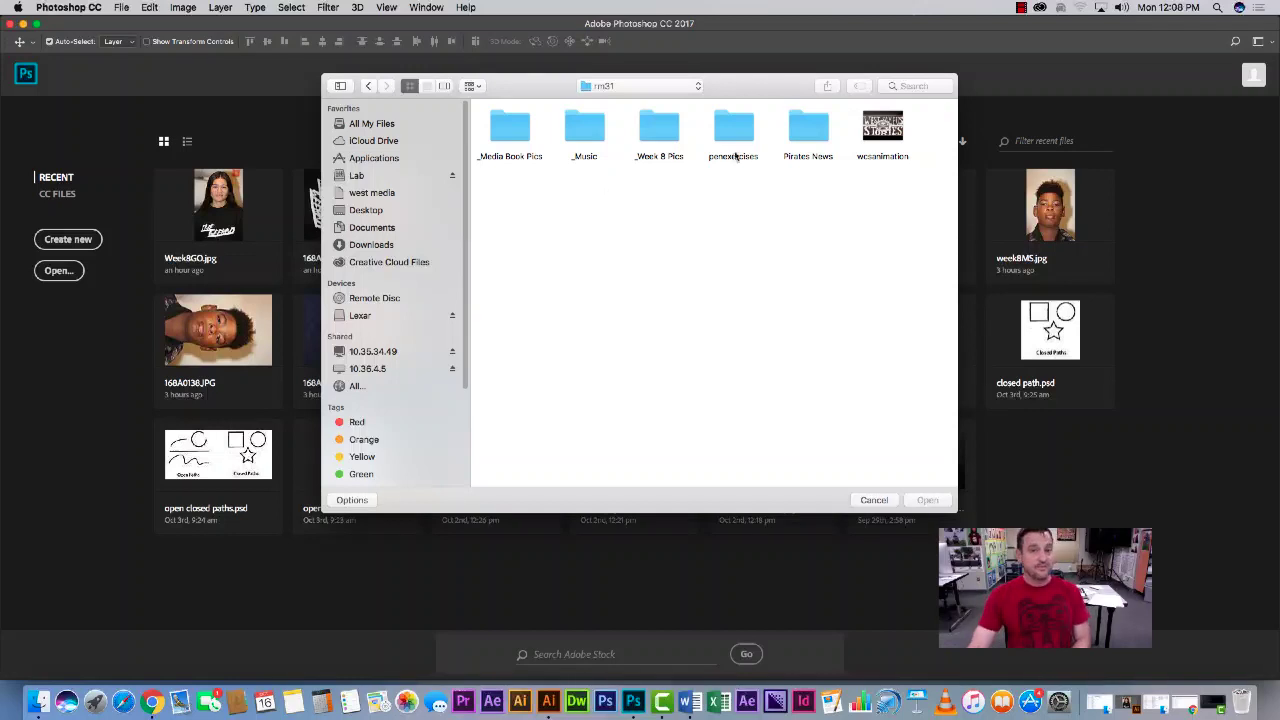
double_click(662, 150)
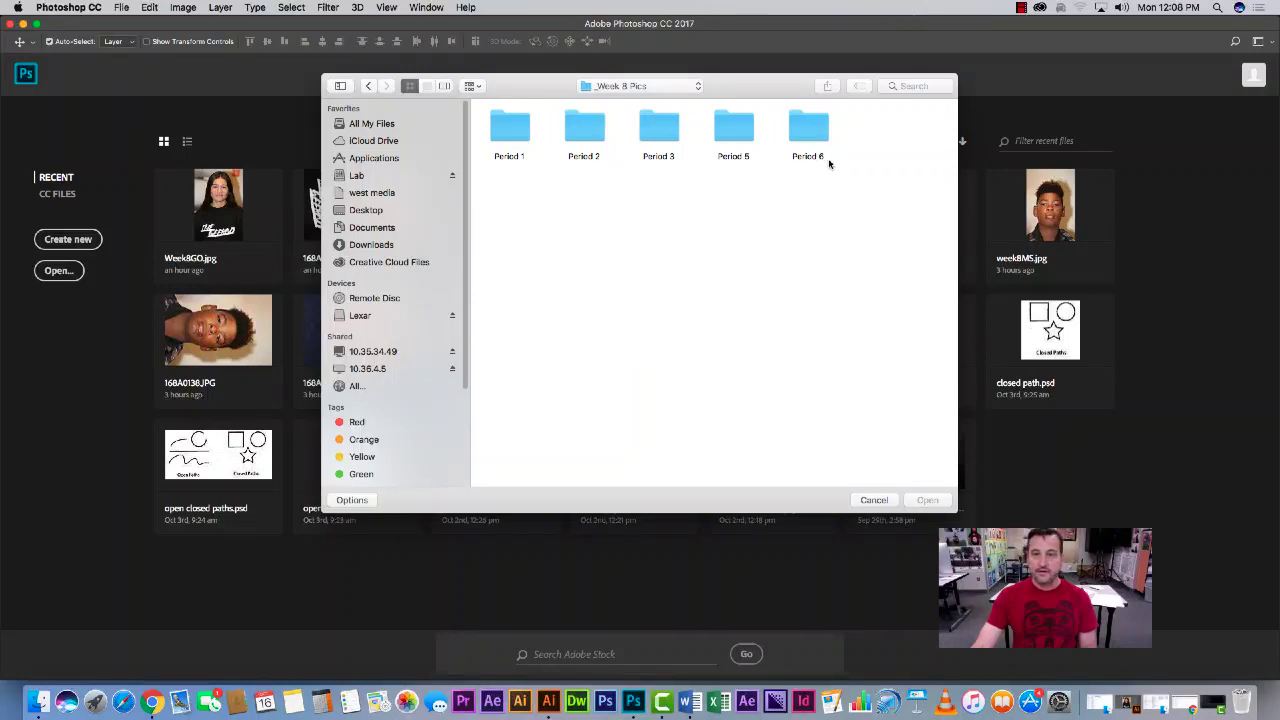
double_click(733, 130)
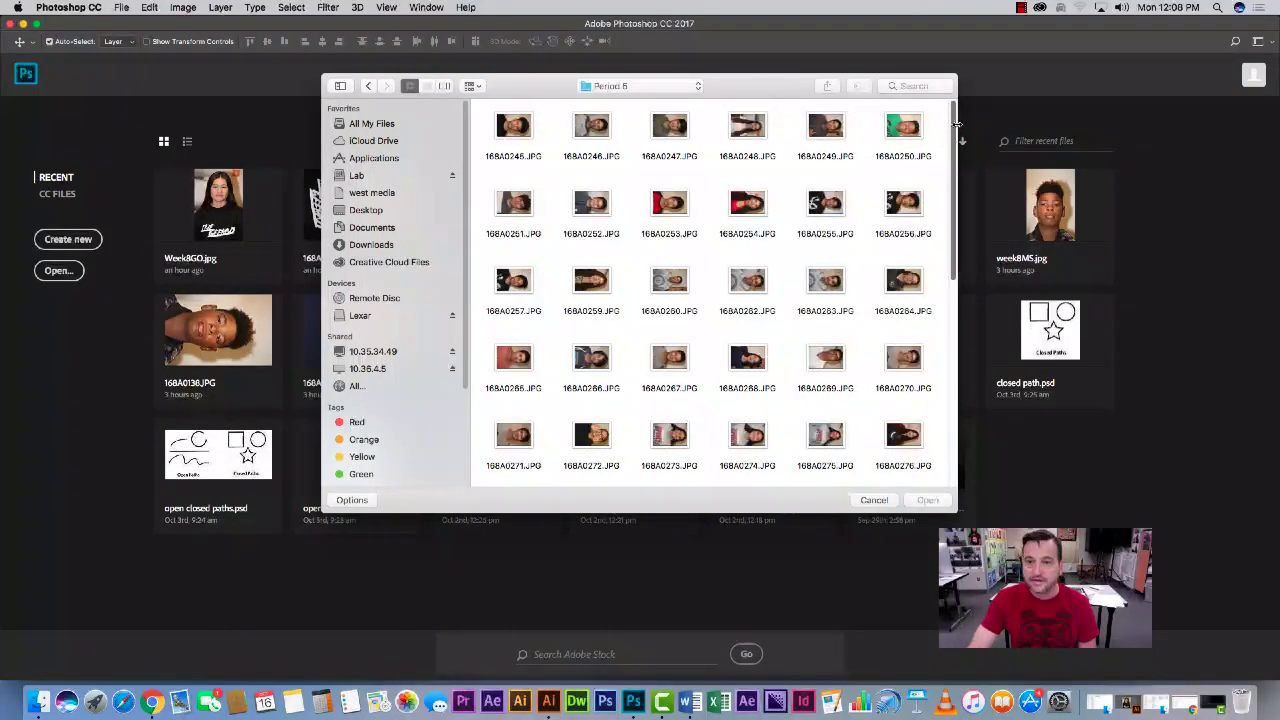
drag(950, 127, 926, 305)
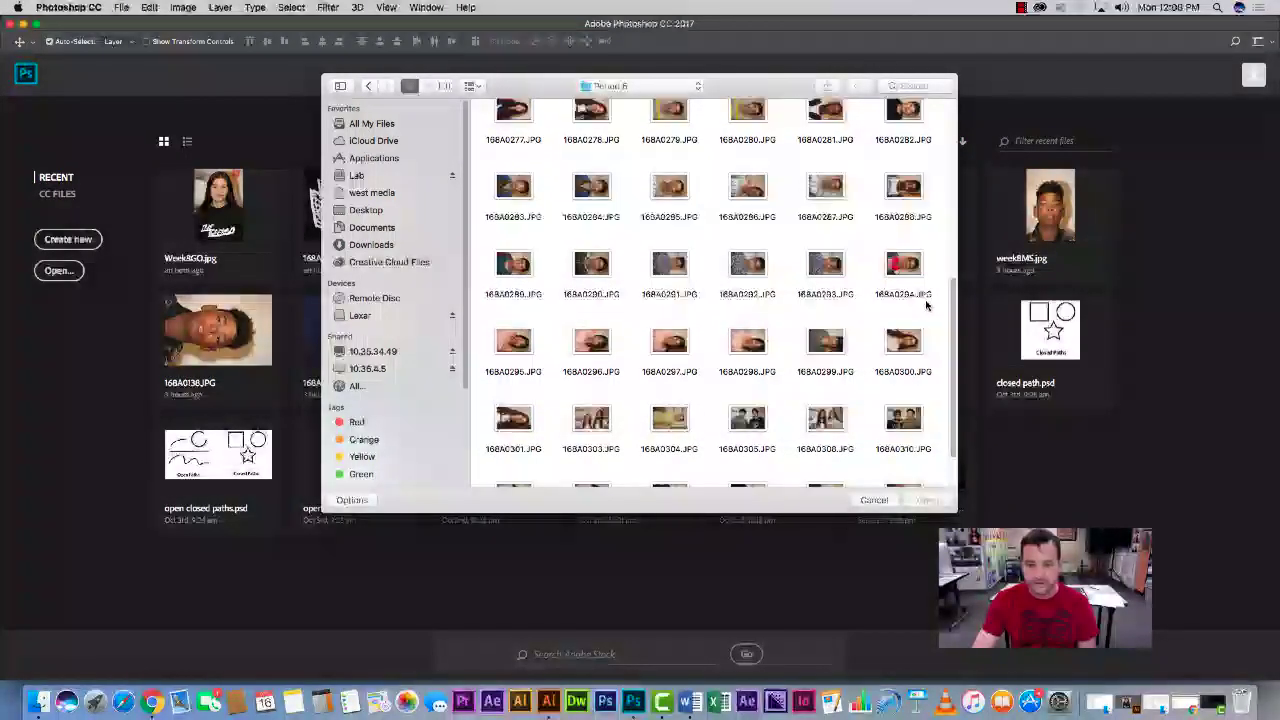
drag(951, 303, 935, 91)
click(366, 87)
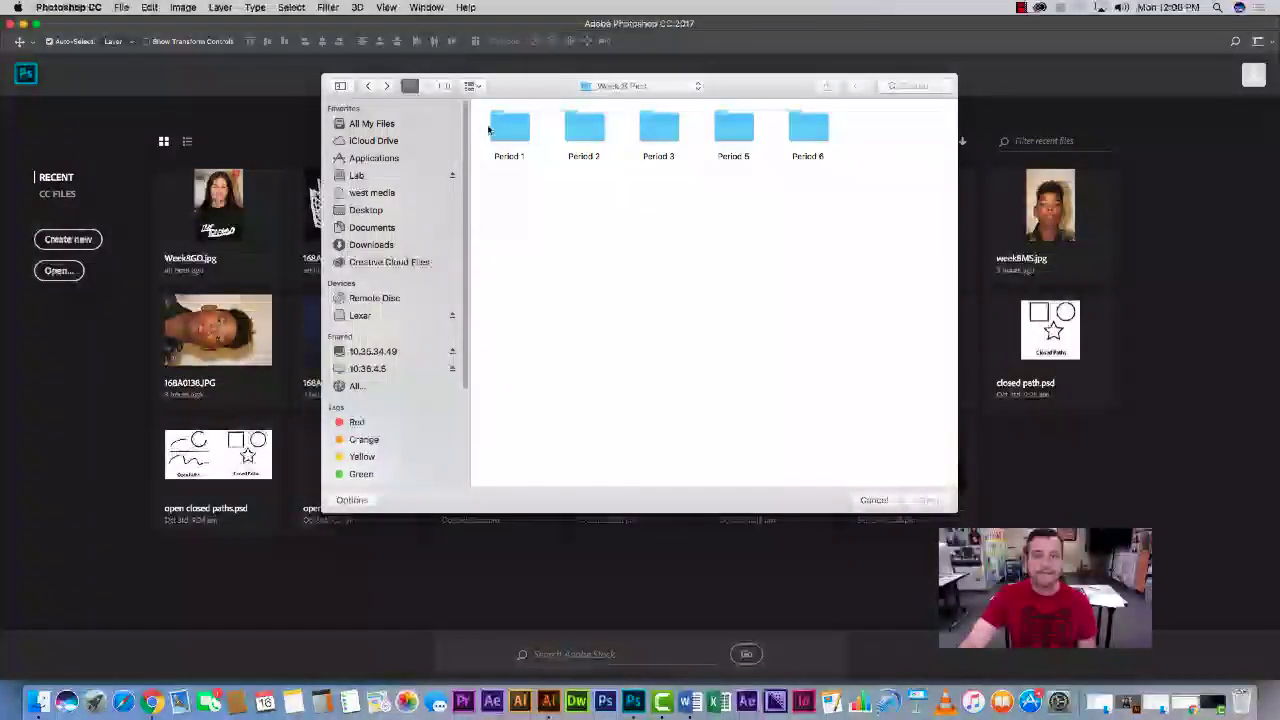
Open the photo 168A0318.JPG from the Period 6 folder
double_click(812, 130)
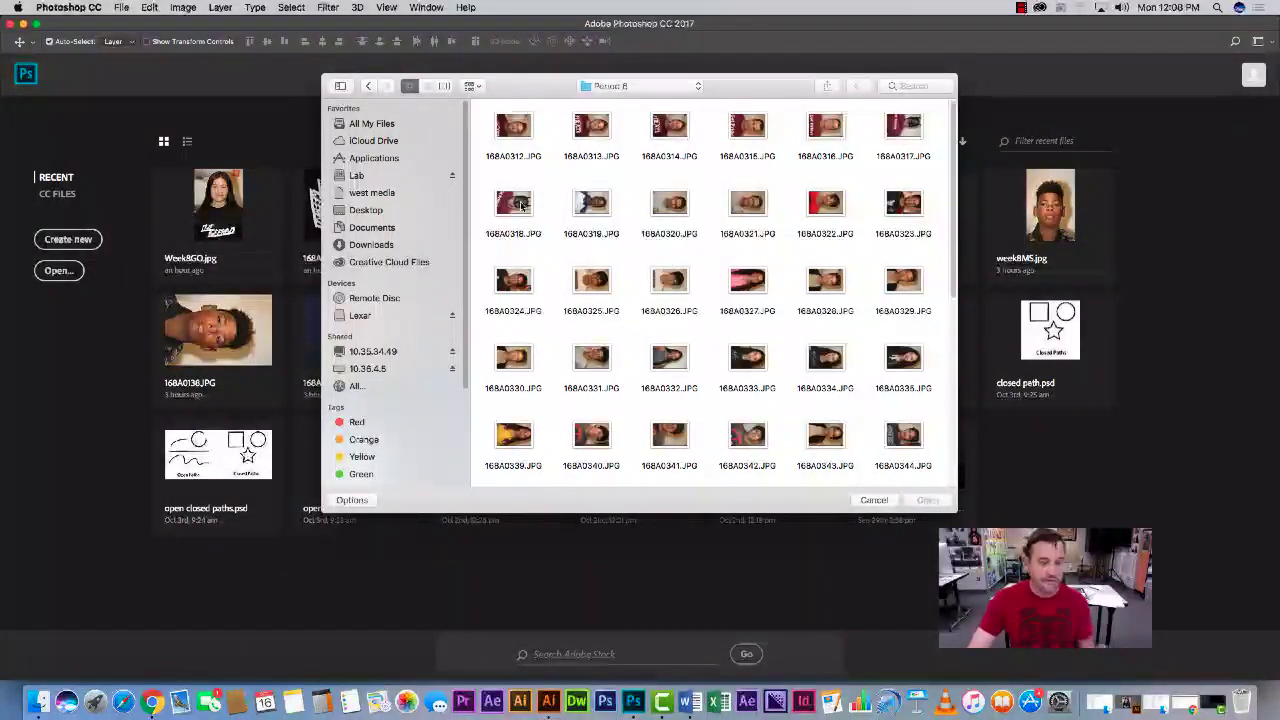
mouse_move(951, 178)
mouse_down()
mouse_move(929, 378)
mouse_move(954, 162)
mouse_up()
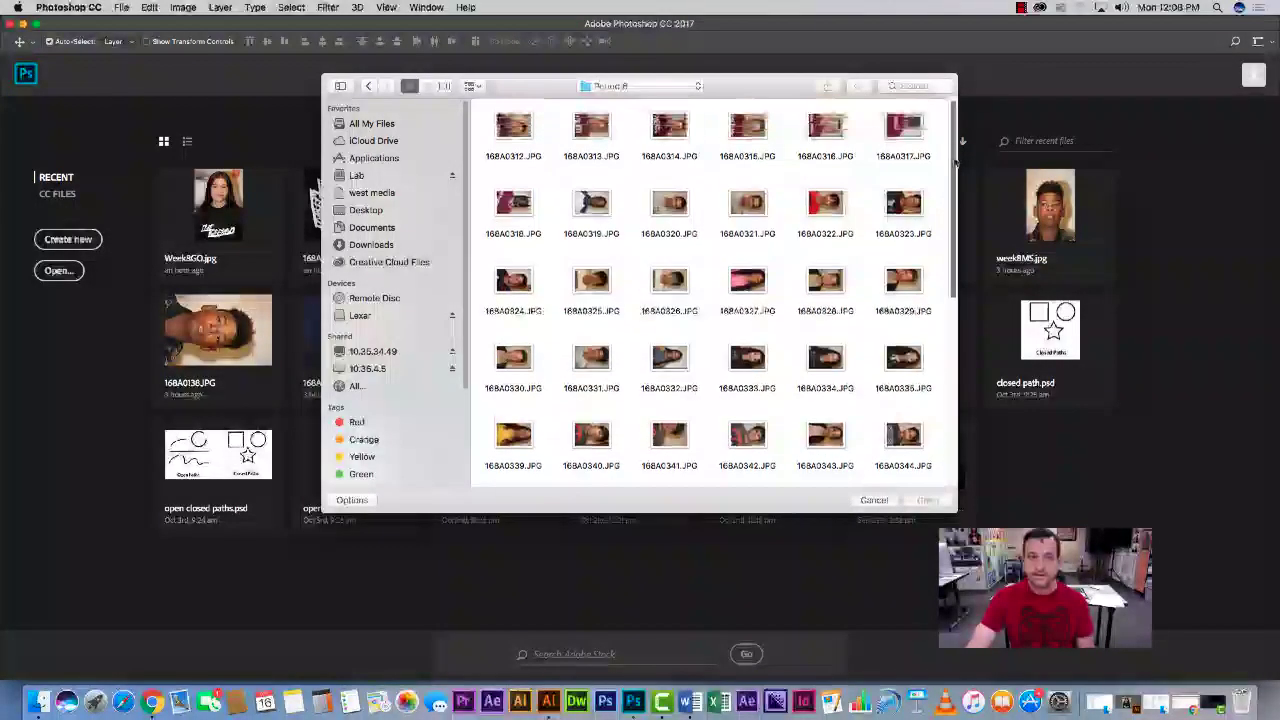
click(429, 87)
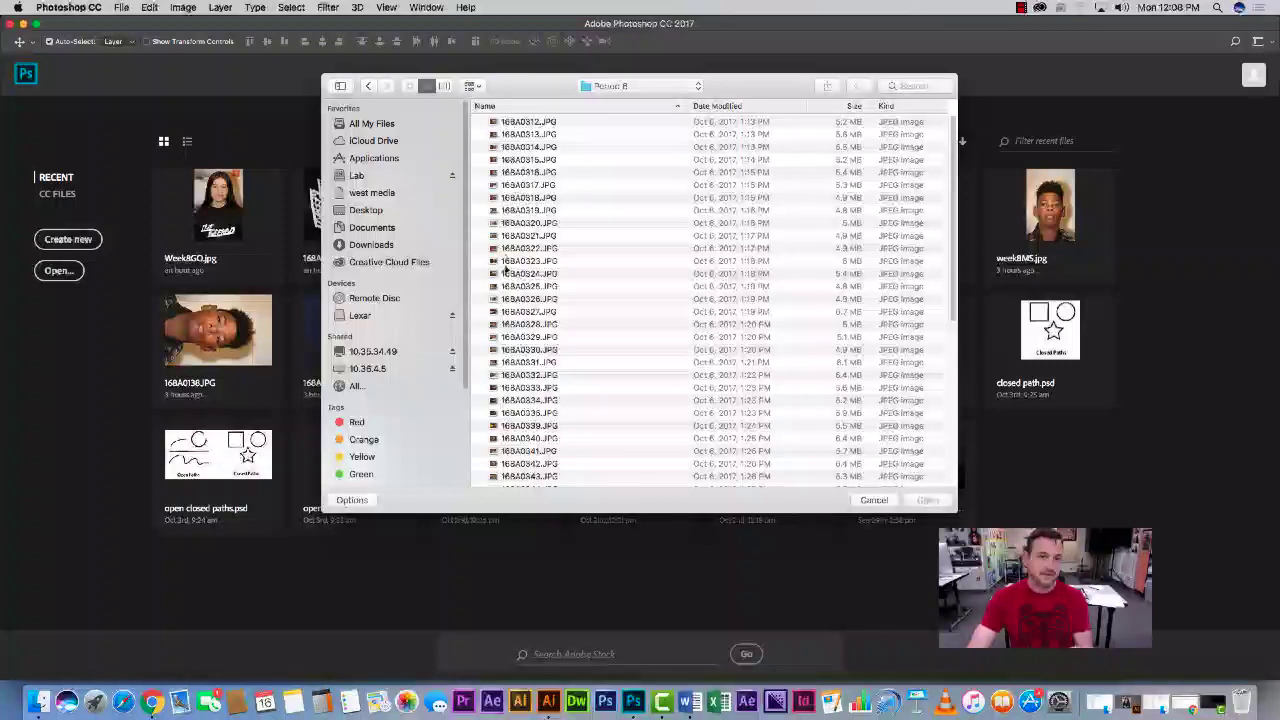
click(410, 87)
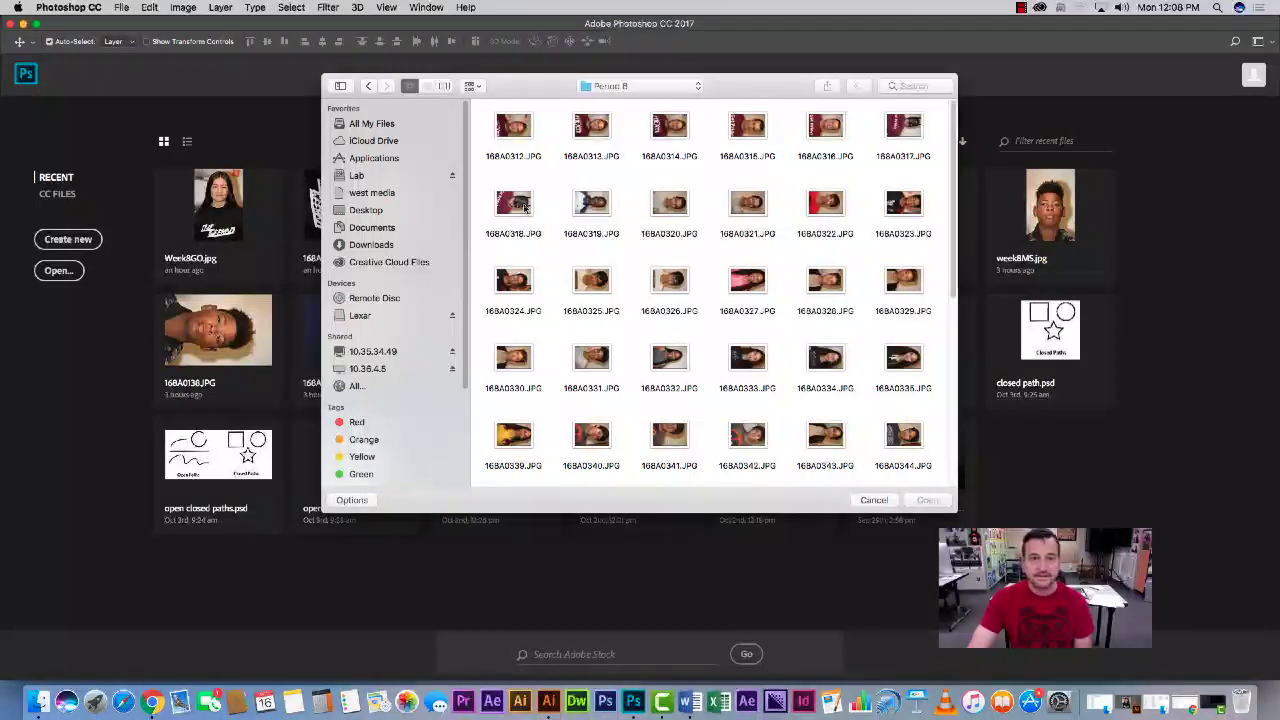
click(514, 208)
click(927, 500)
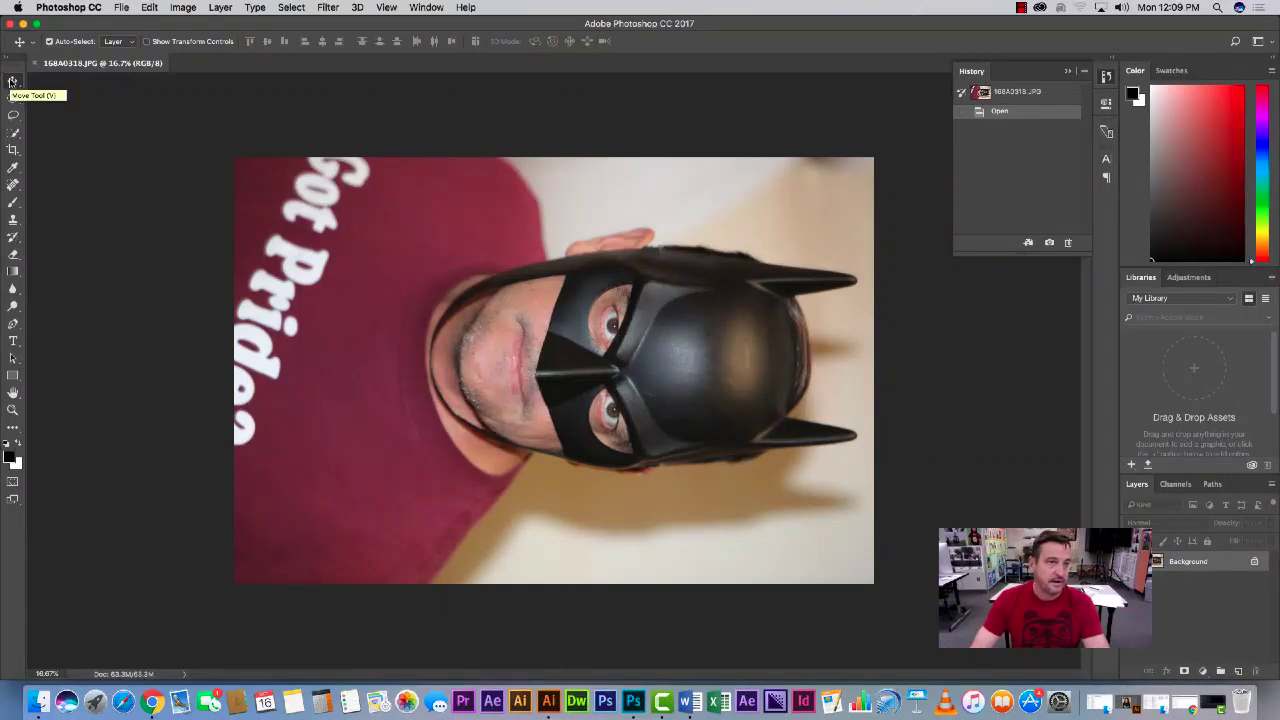
Rotate the whole image 90° counter clockwise so the portrait stands upright
click(183, 8)
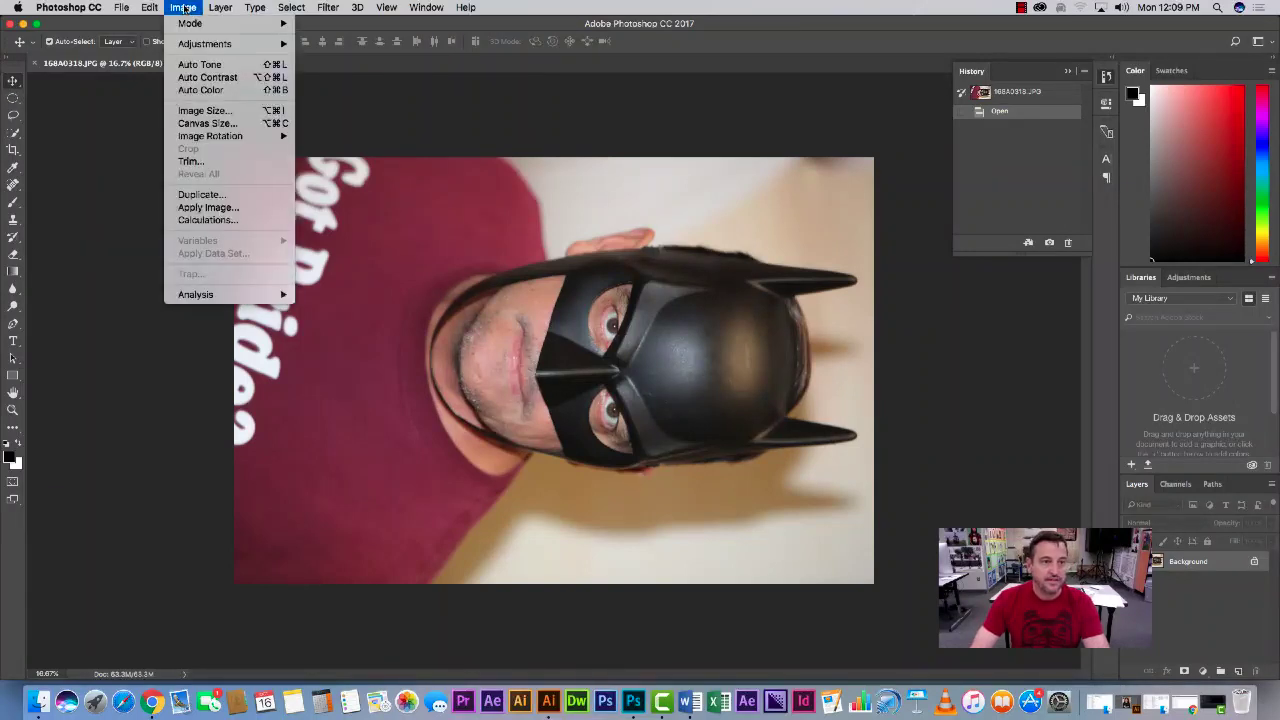
mouse_move(218, 137)
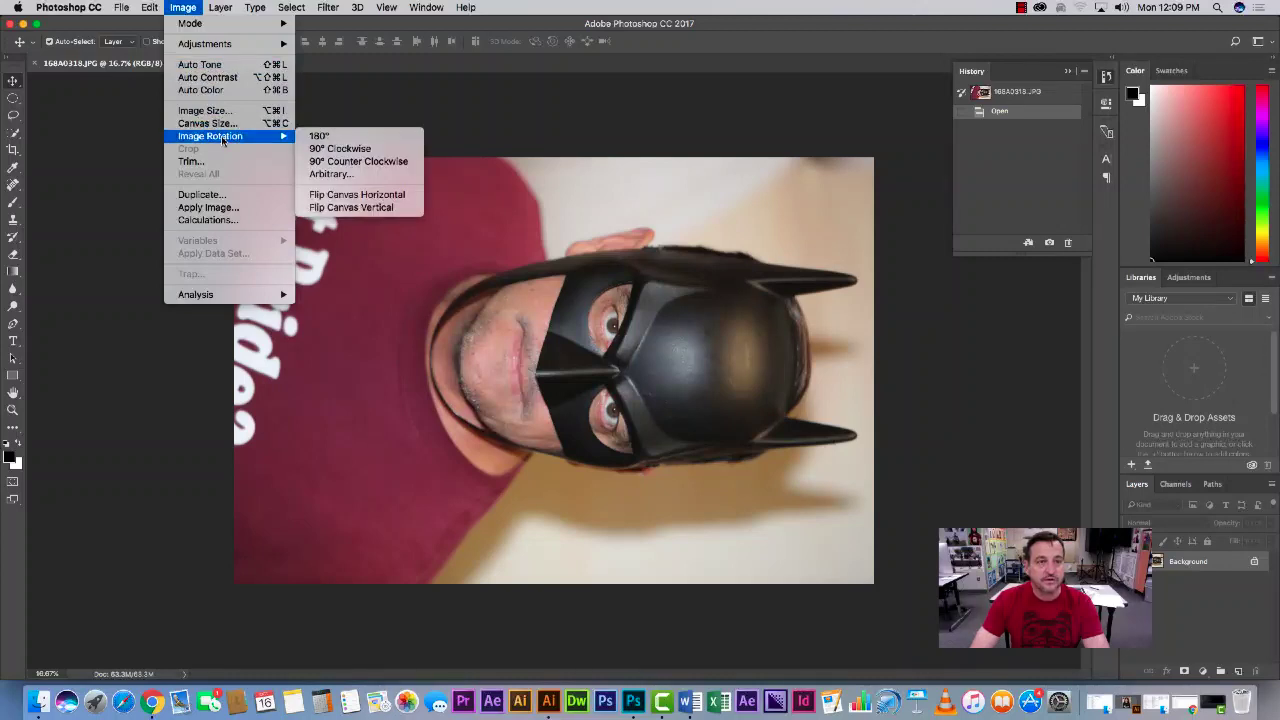
click(374, 162)
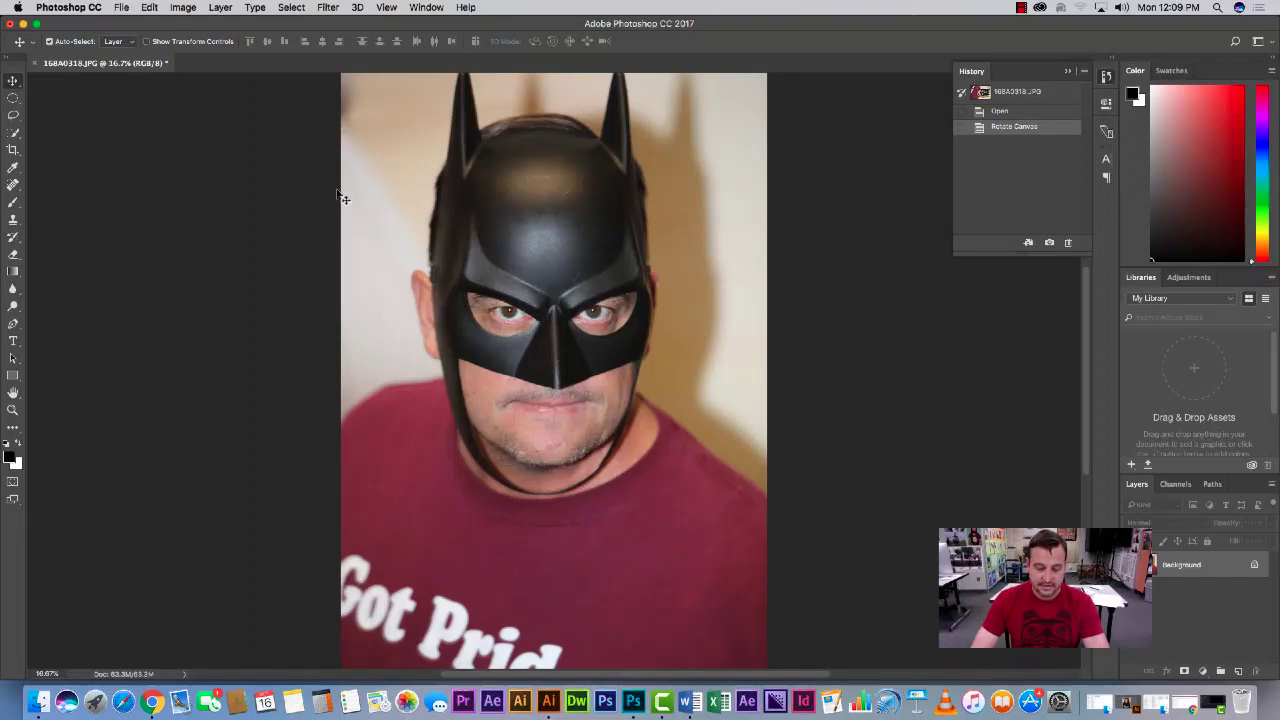
Resize the image to a resolution of 300 pixels/inch and a width of 8 inches, keeping its proportions
click(180, 8)
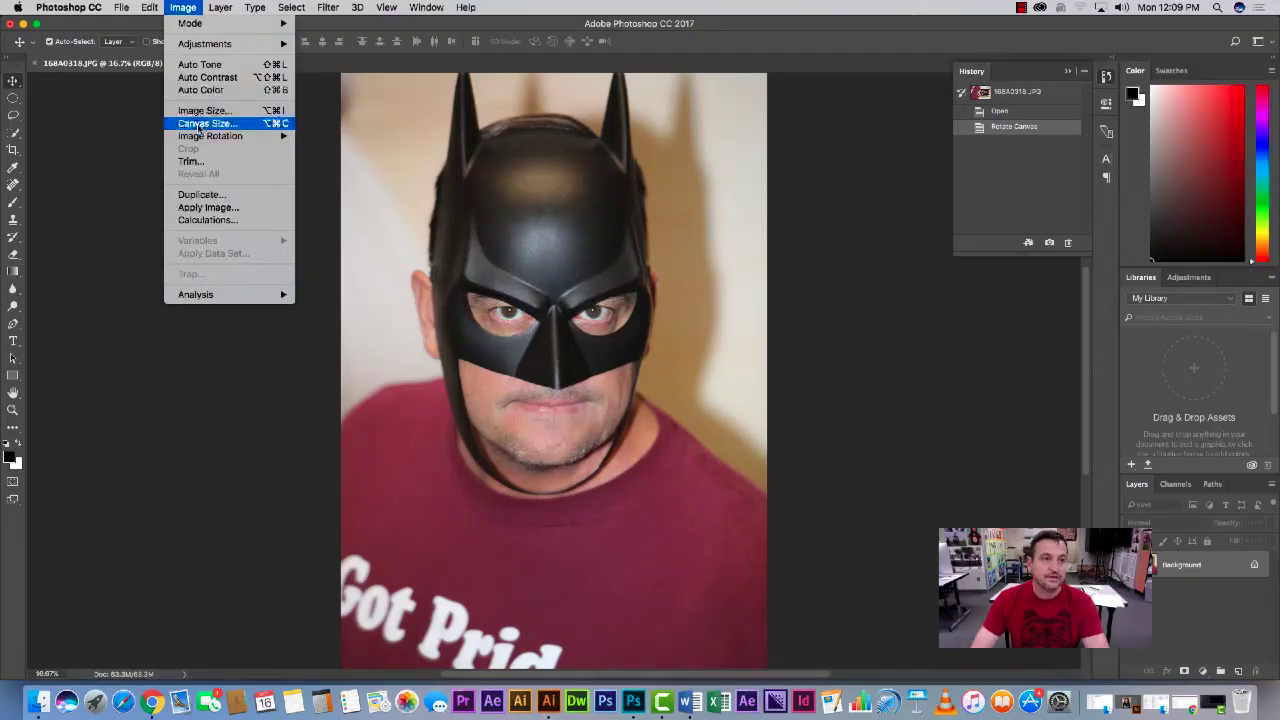
click(204, 112)
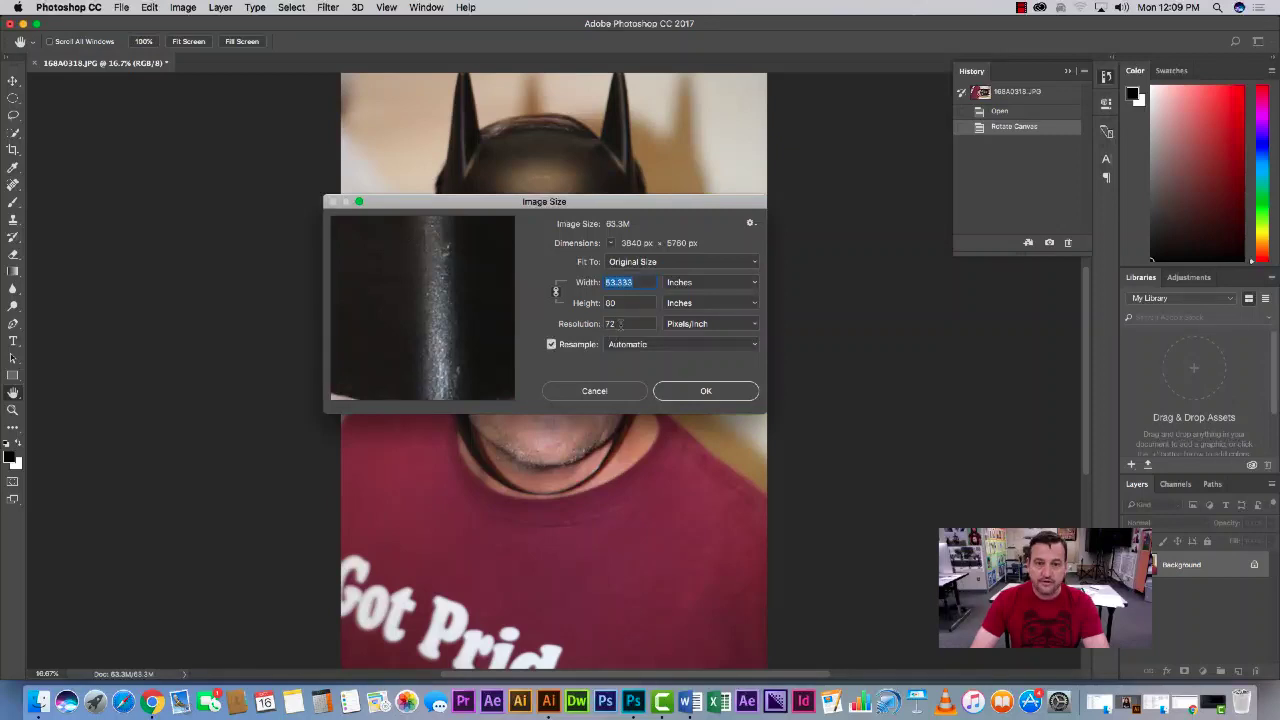
double_click(612, 324)
text(300)
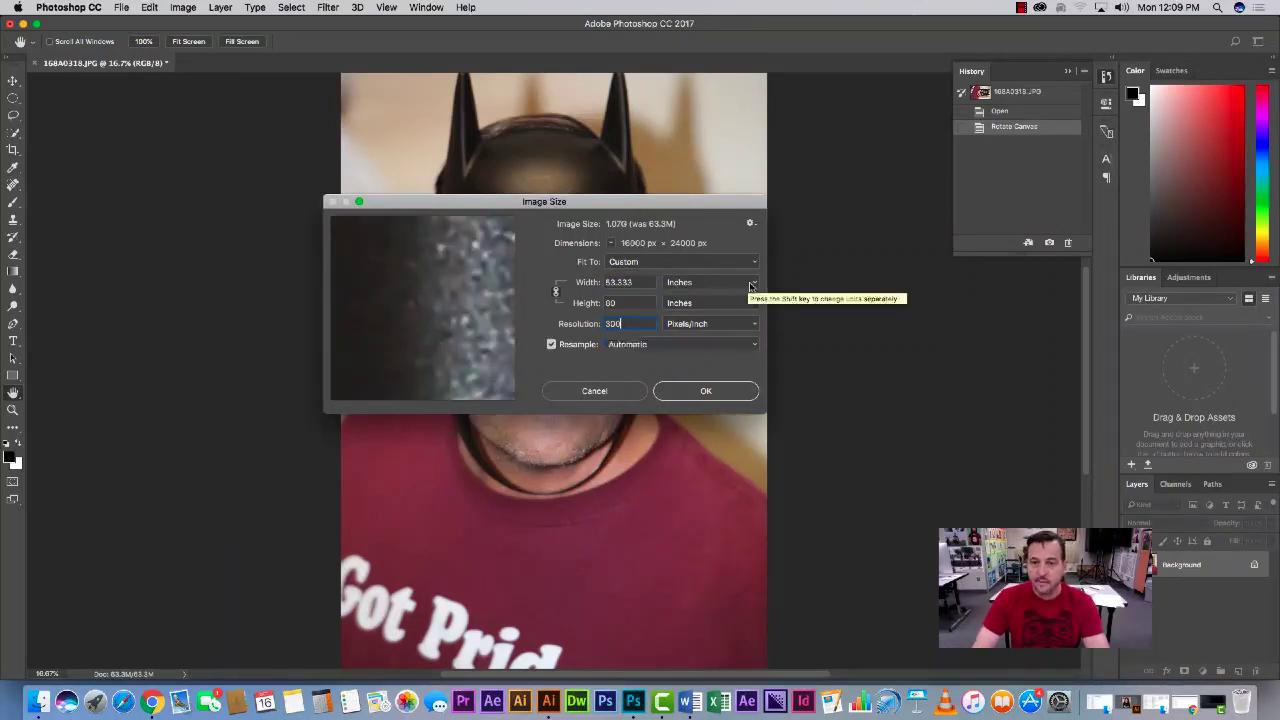
click(680, 282)
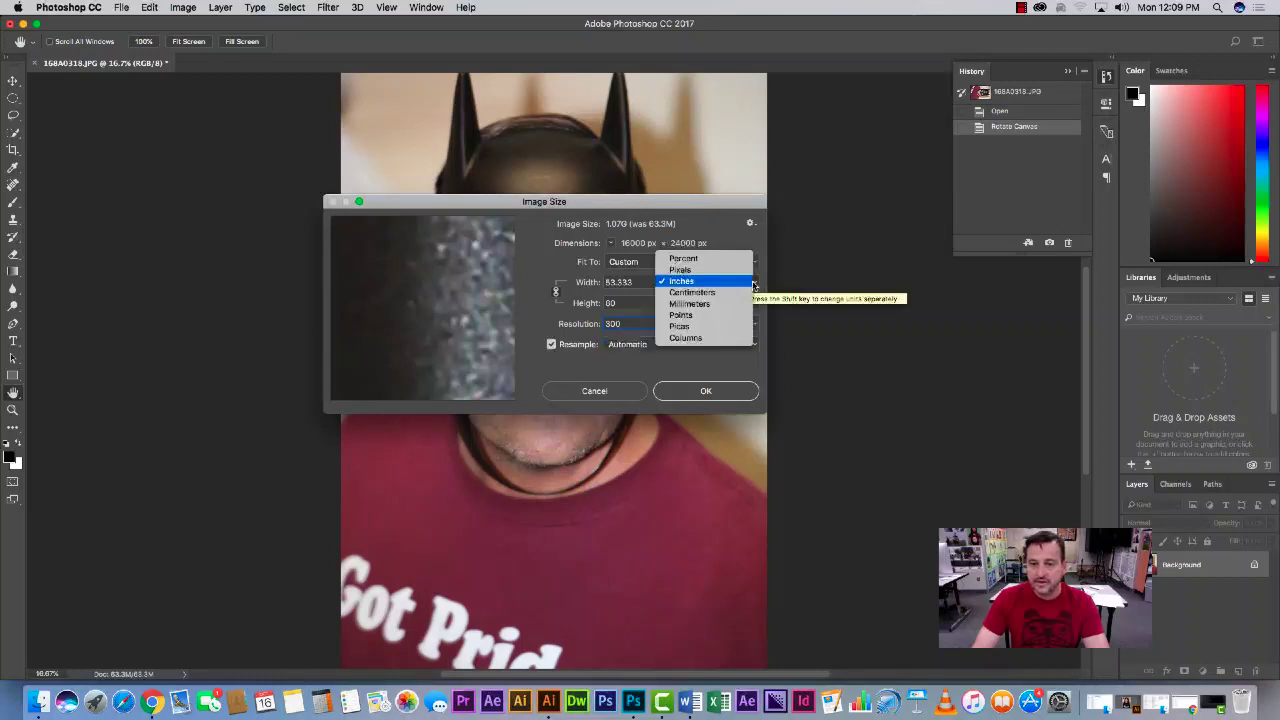
click(679, 283)
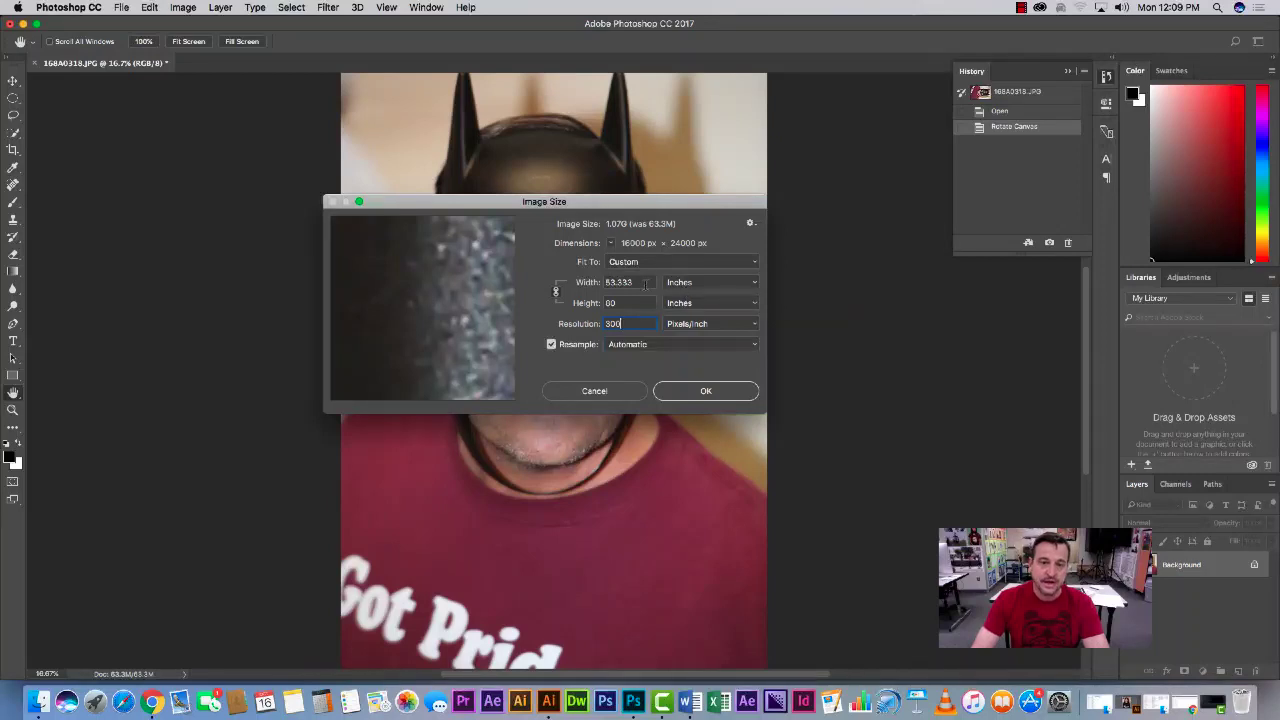
drag(645, 283, 613, 287)
text(8)
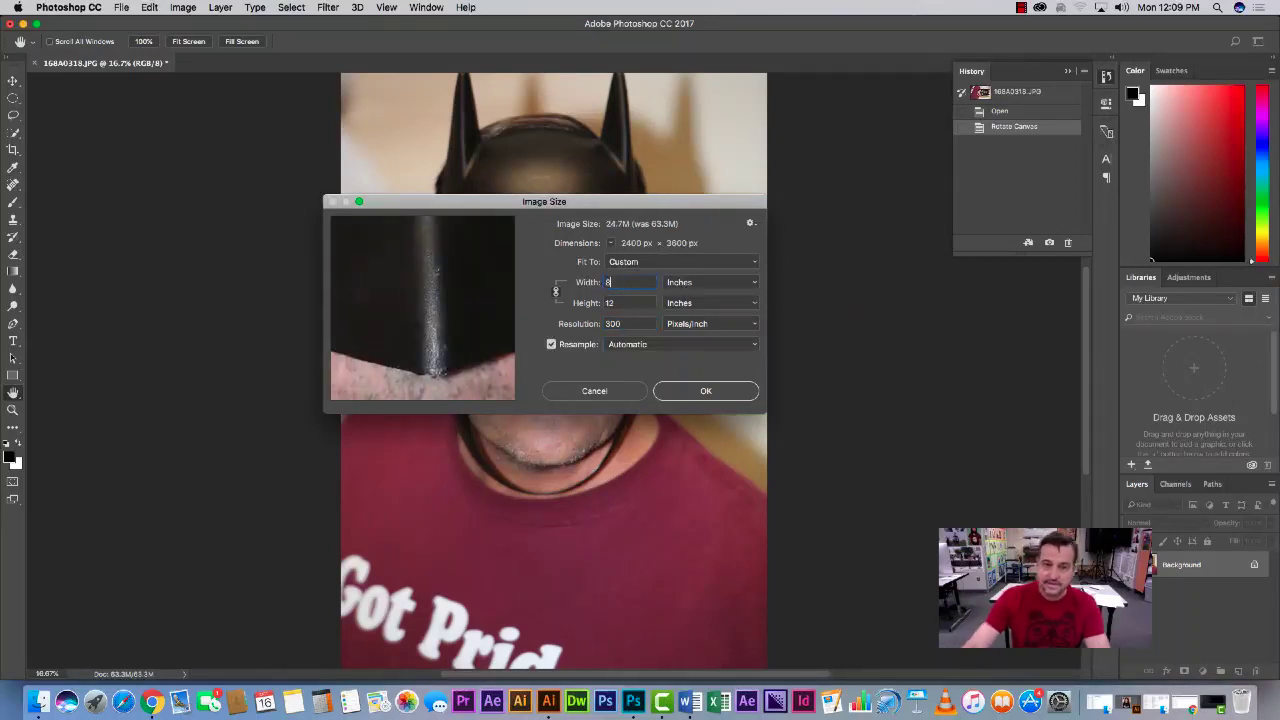
click(706, 391)
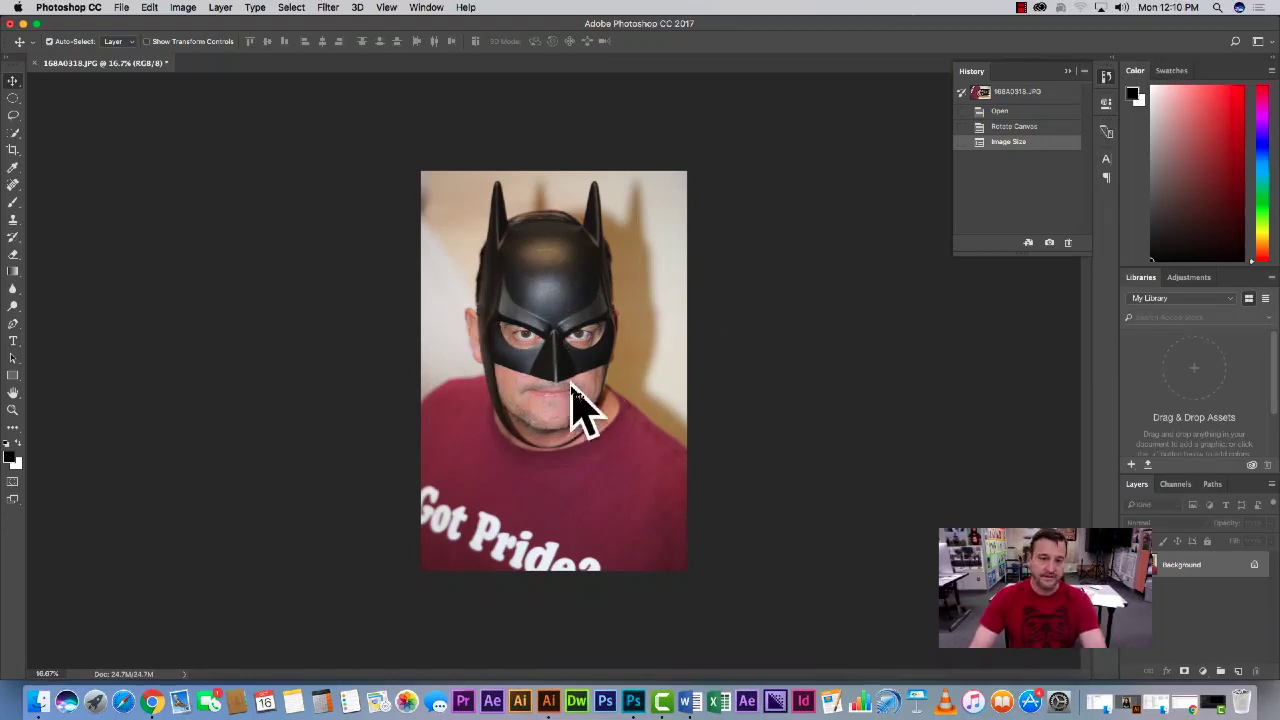
Save the photo as the JPEG Week8FL.jpg in the Documents folder with Maximum quality (12) and the Baseline ("Standard") format
click(119, 10)
click(254, 152)
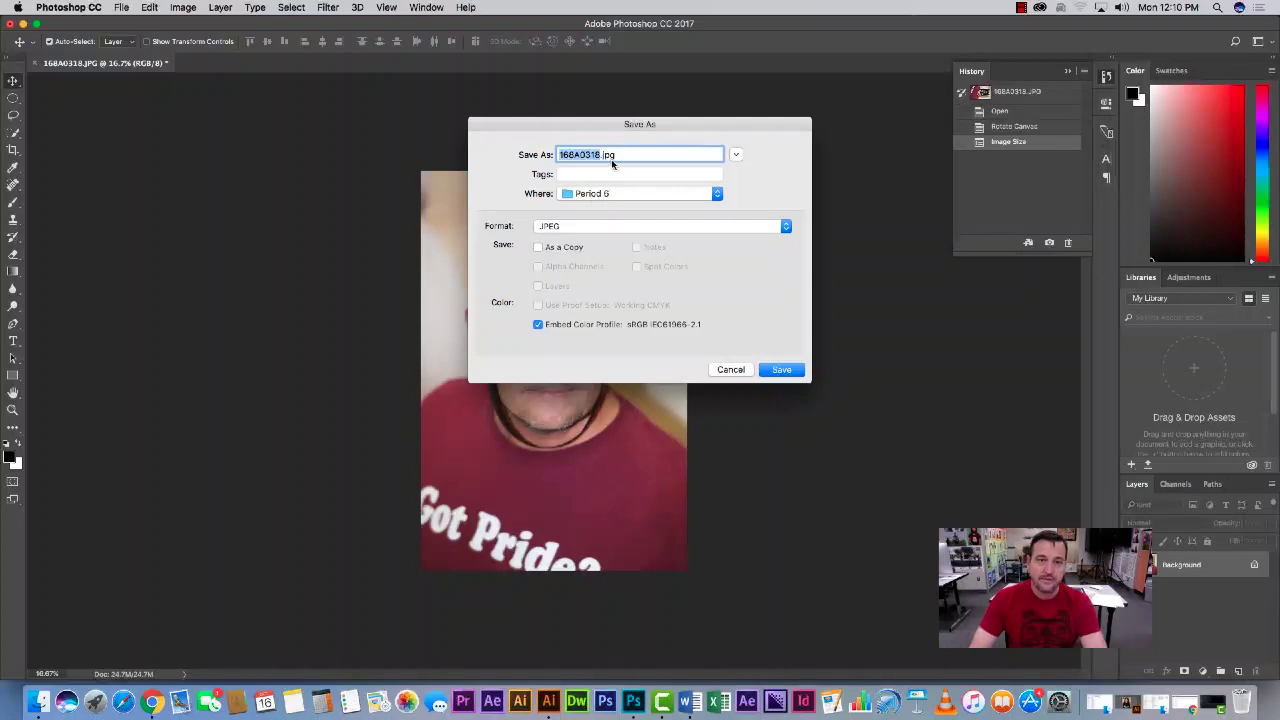
text(Week8)
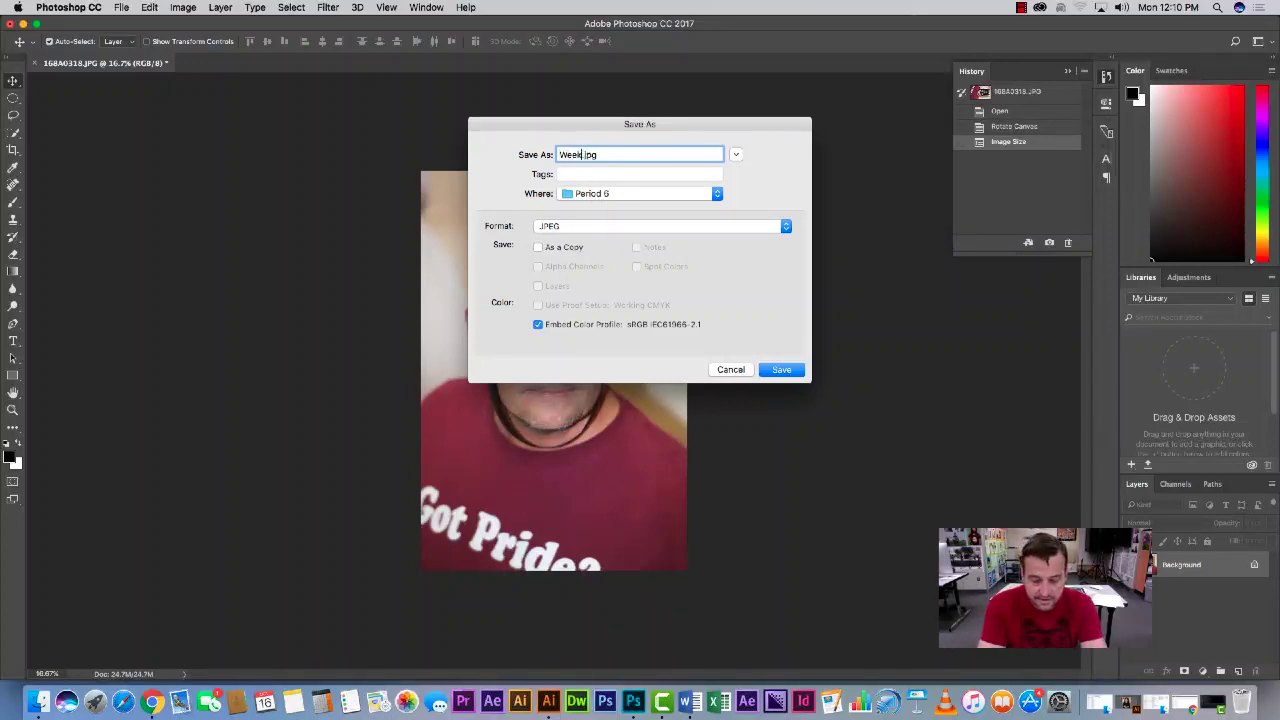
text(Fu)
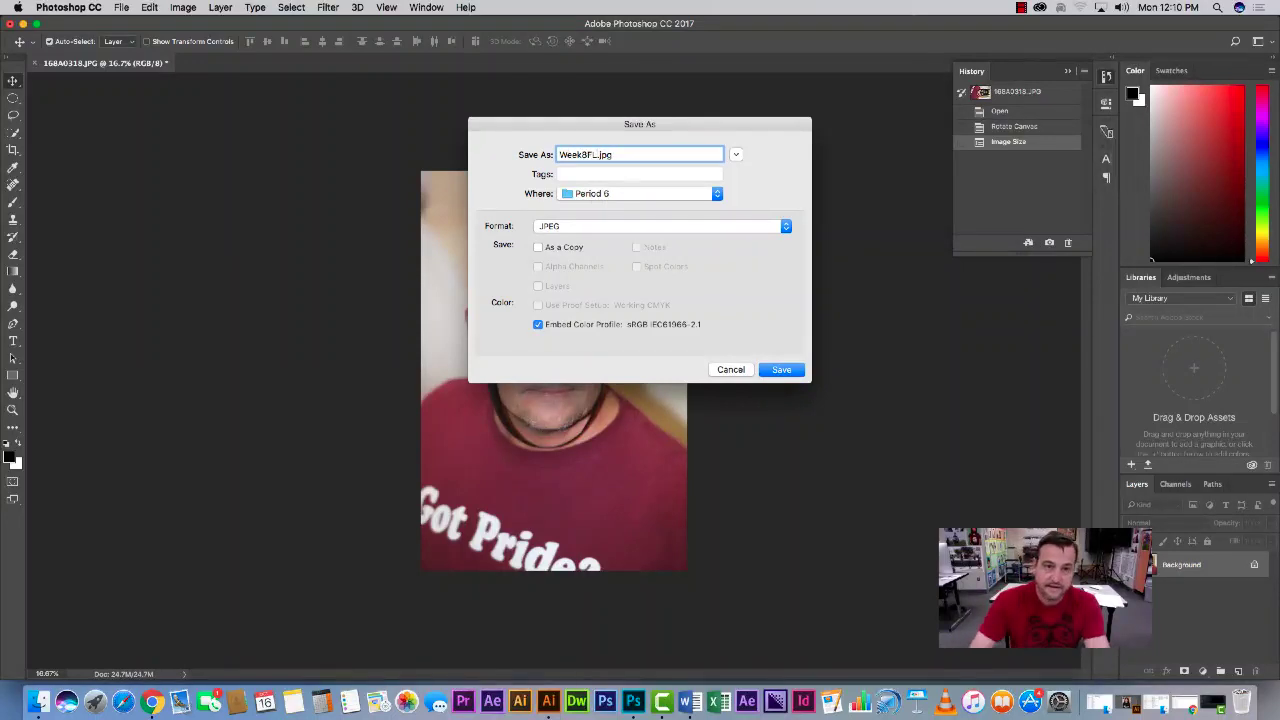
click(597, 196)
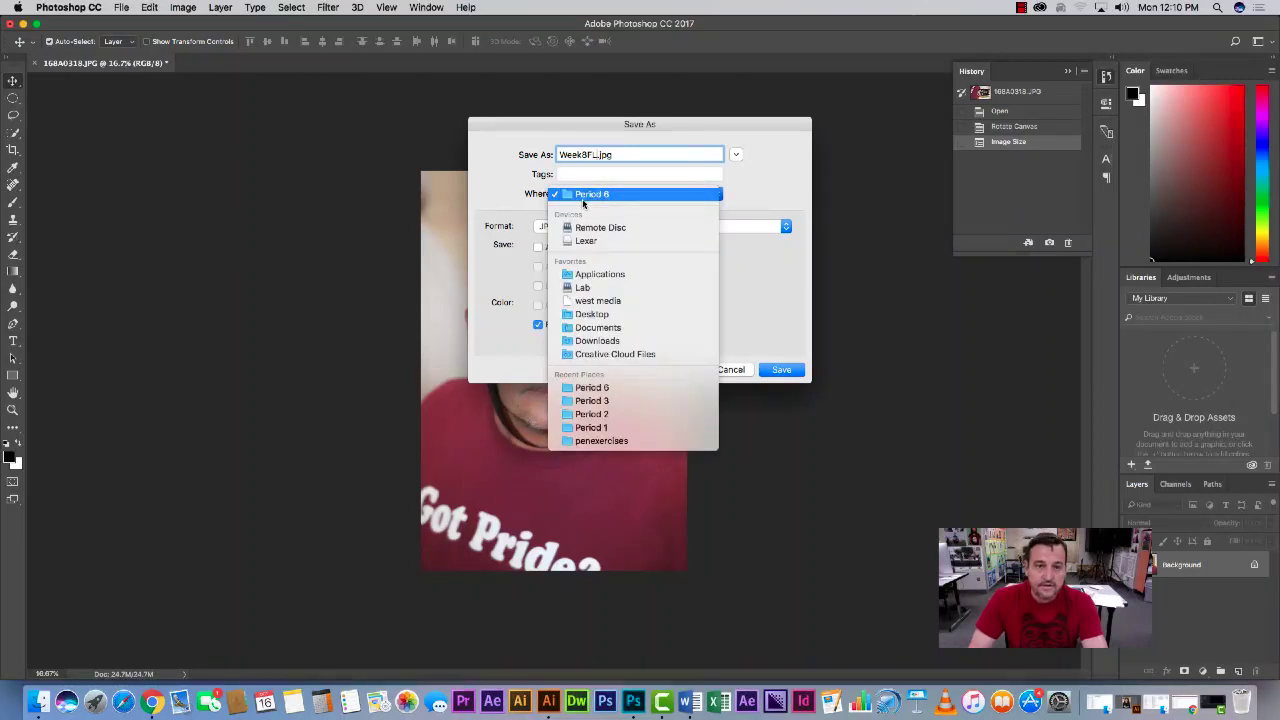
click(591, 328)
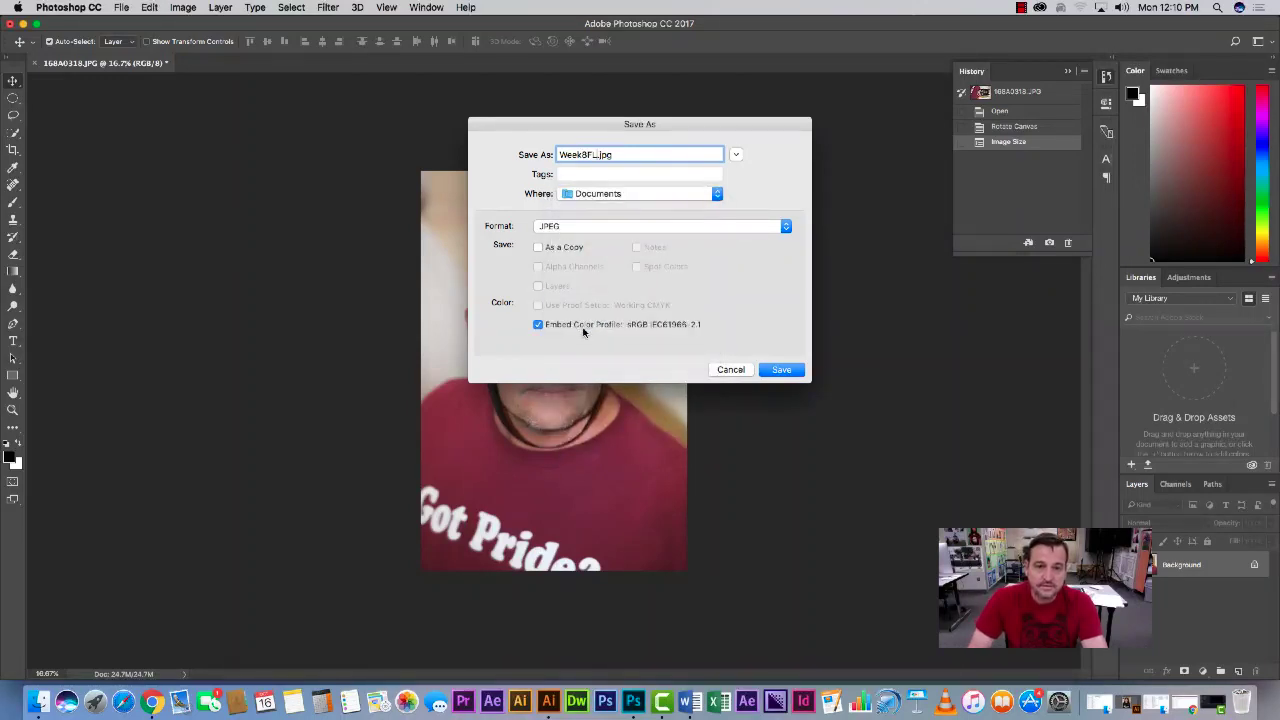
click(781, 370)
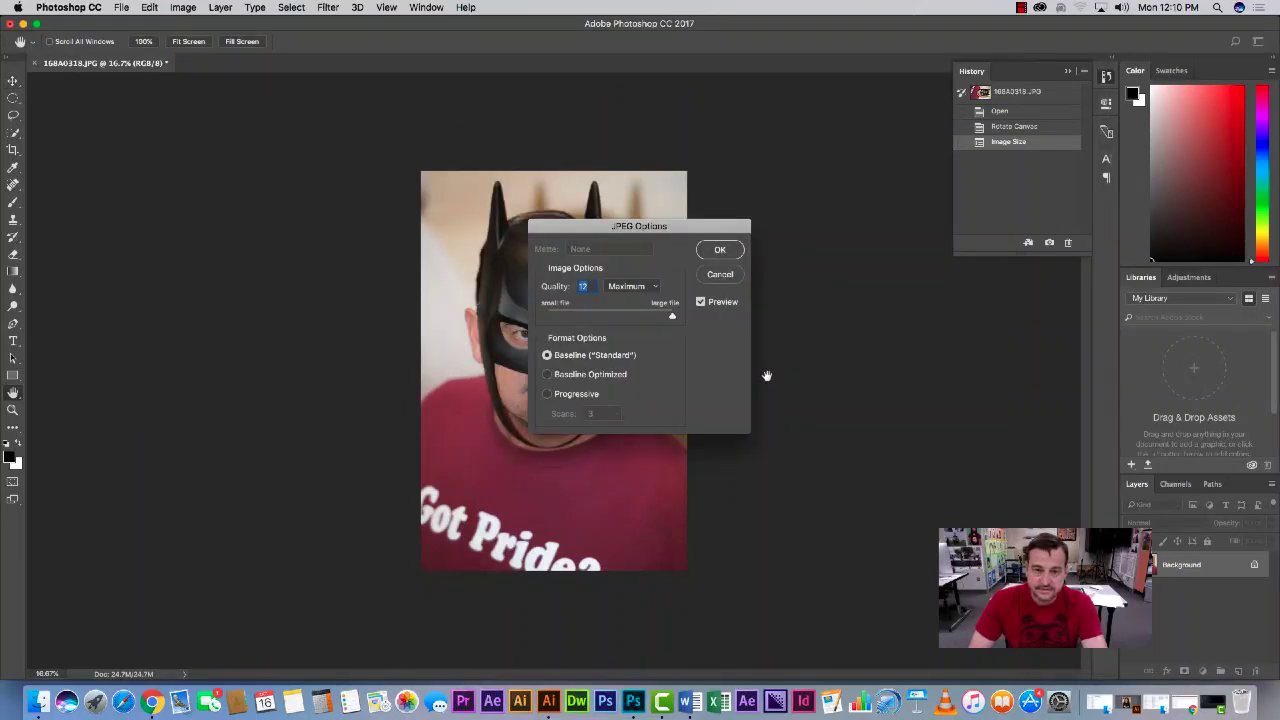
click(720, 251)
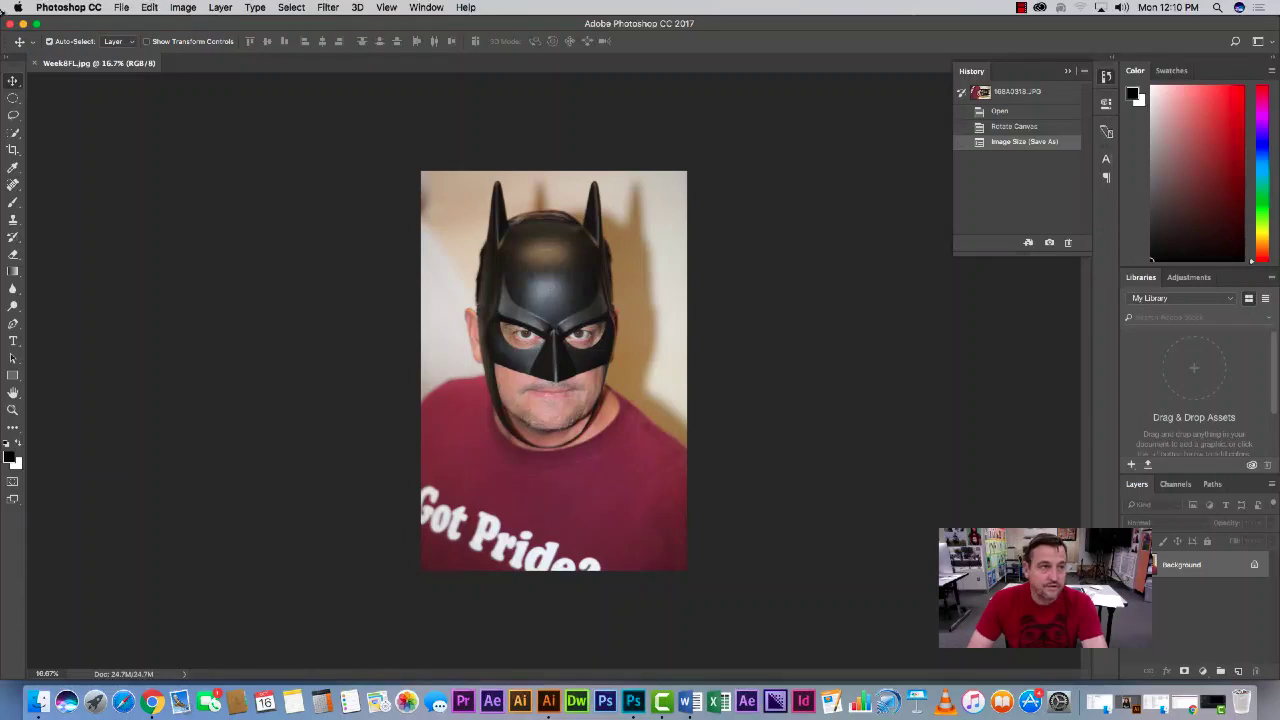
Quit Photoshop and switch to Adobe Illustrator CC 2017
click(62, 7)
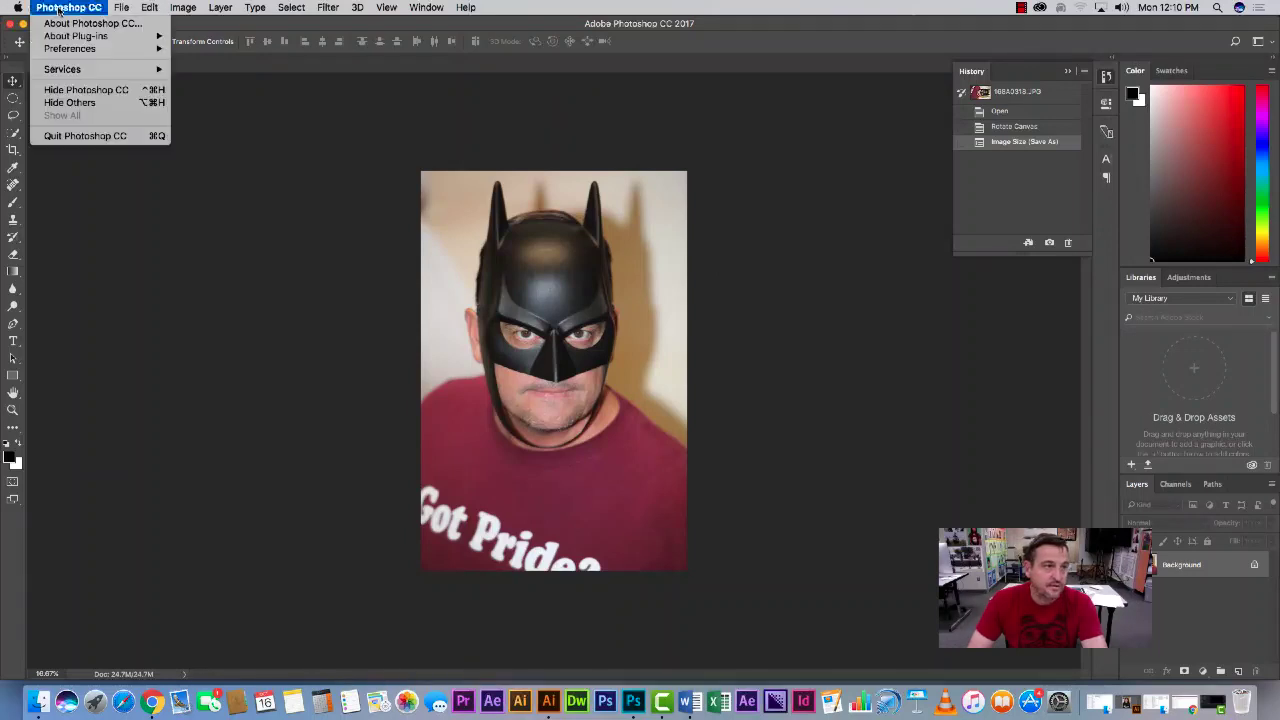
click(93, 136)
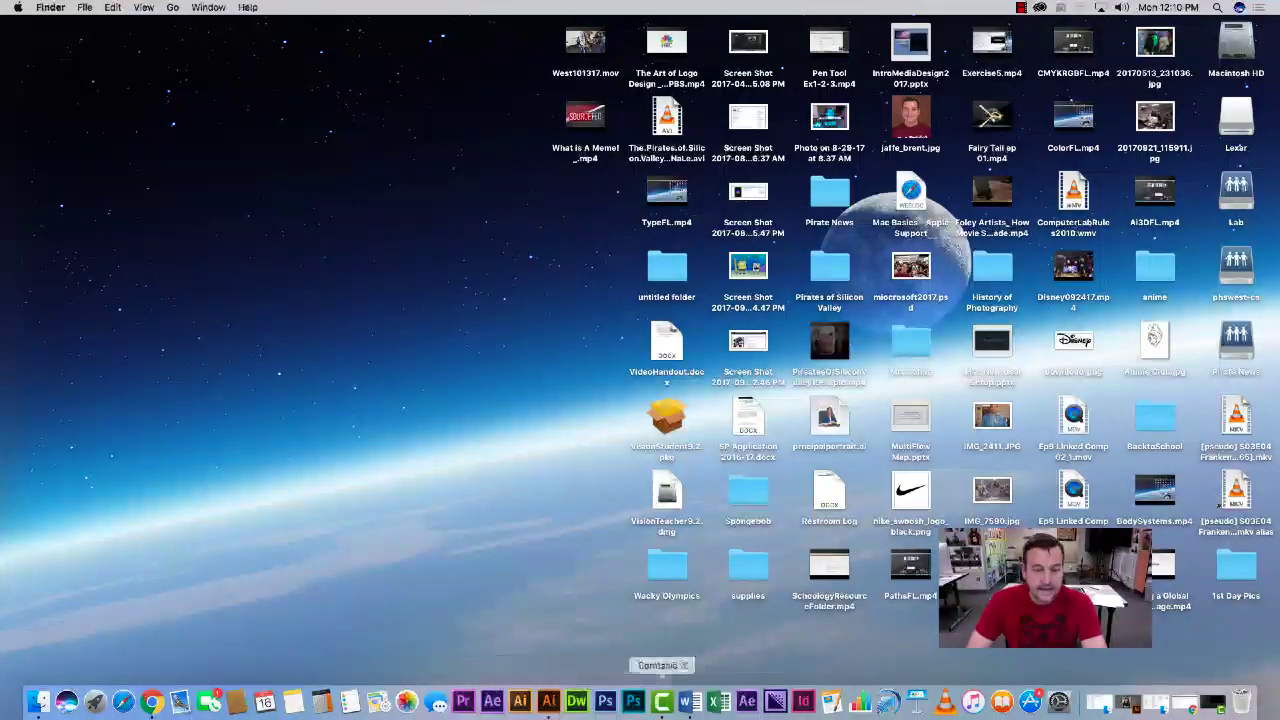
click(94, 701)
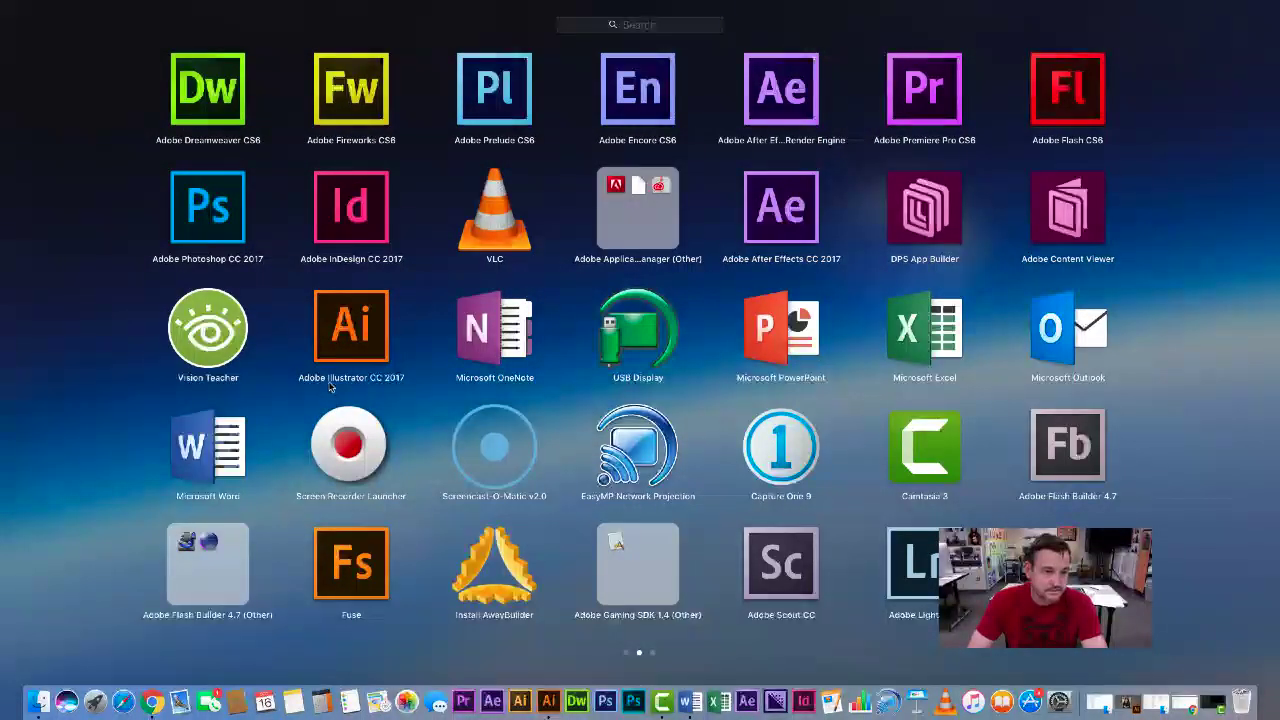
click(350, 335)
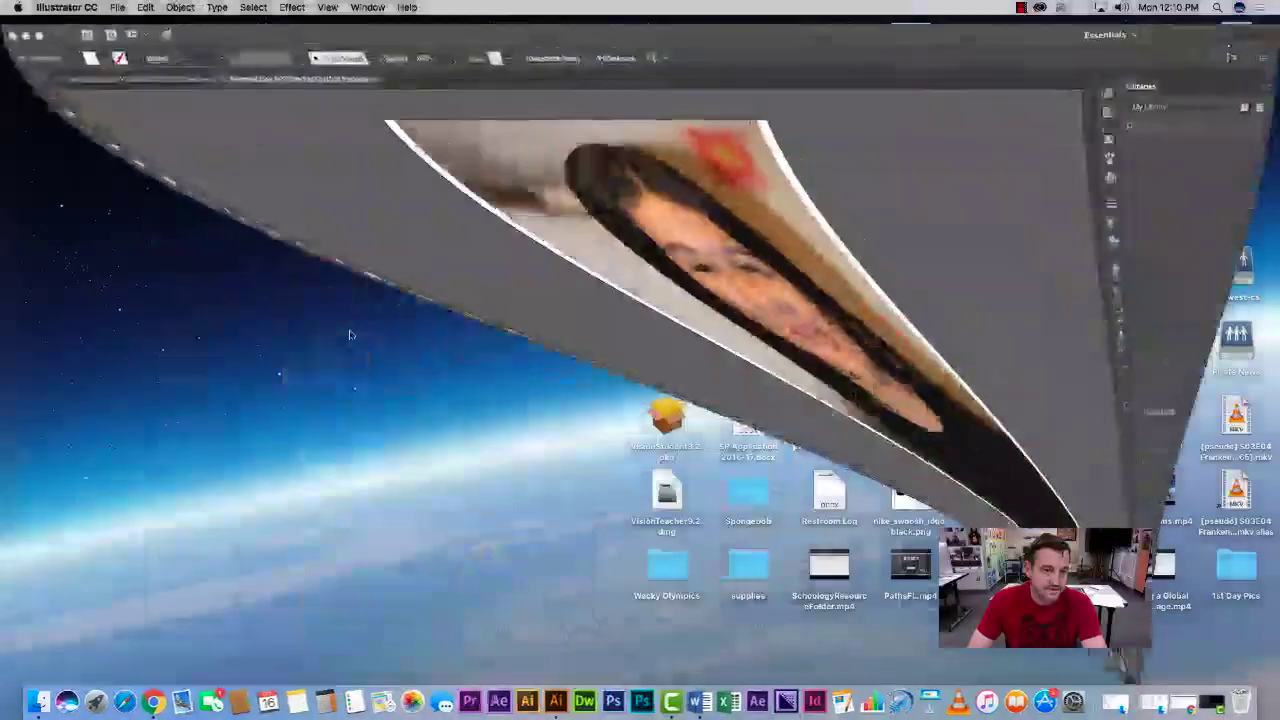
Close the documents already open in Illustrator and open Week8FL.jpg from the Documents folder
click(201, 70)
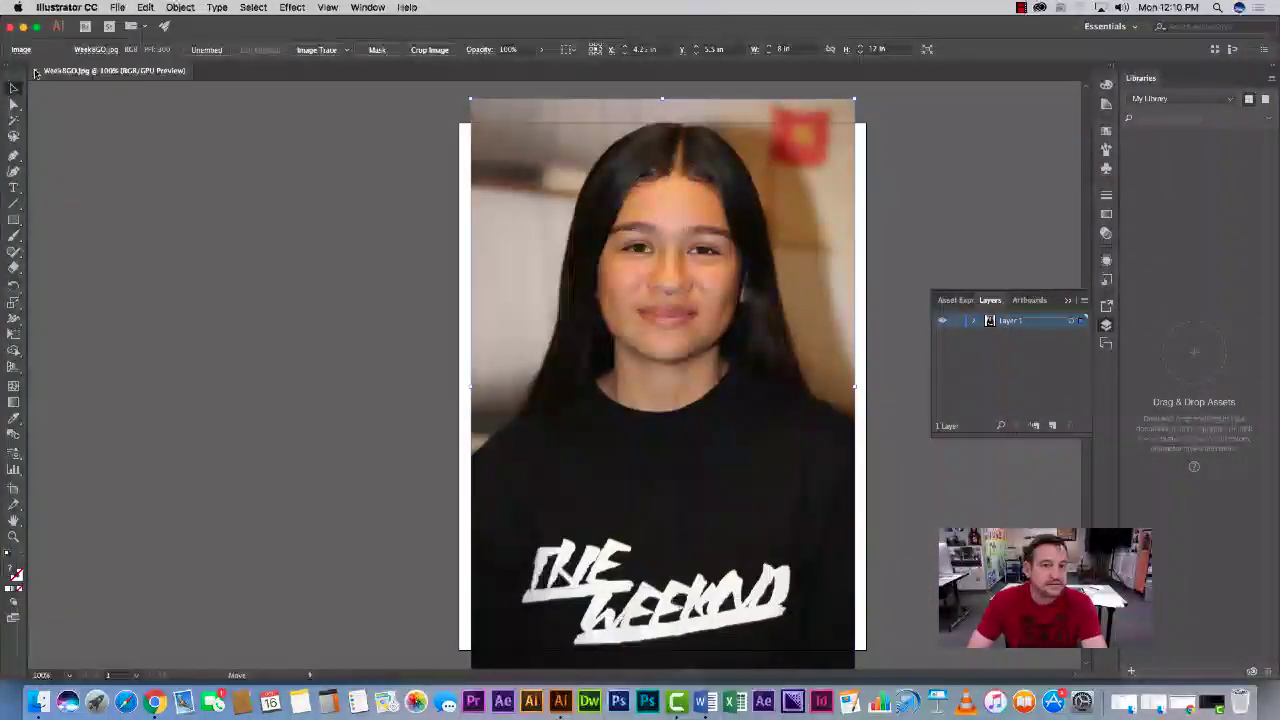
click(32, 71)
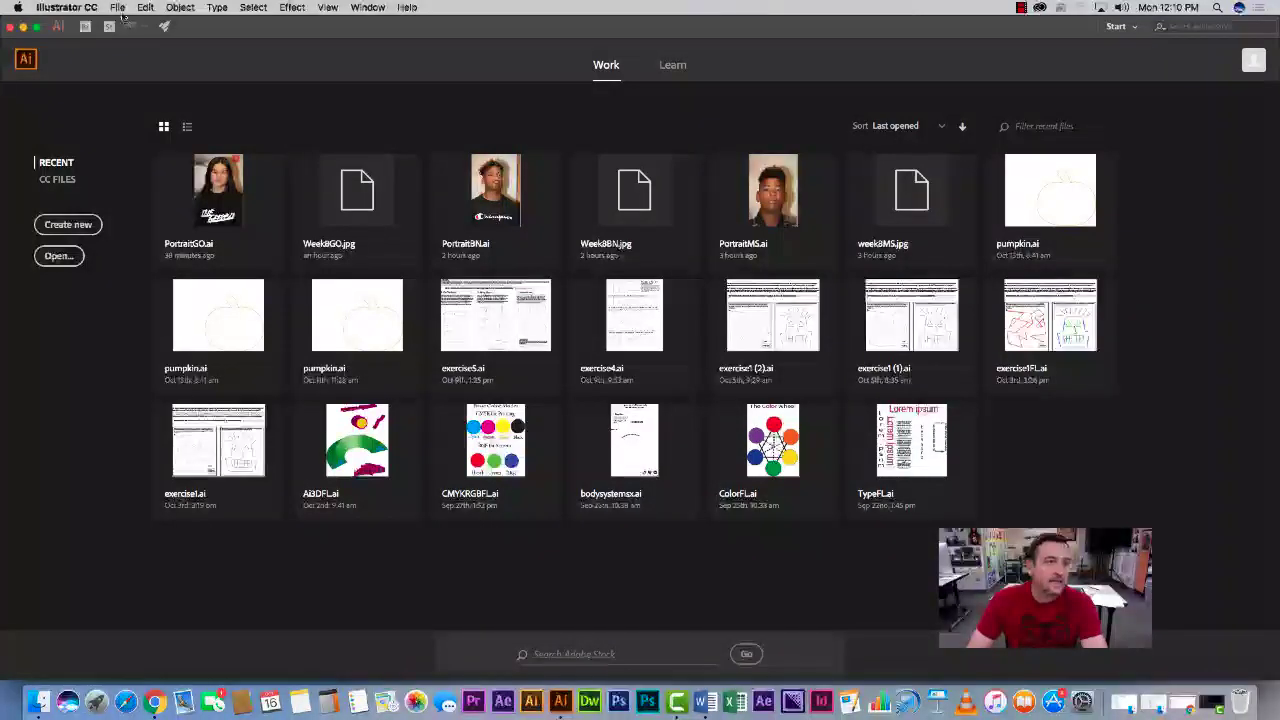
click(118, 8)
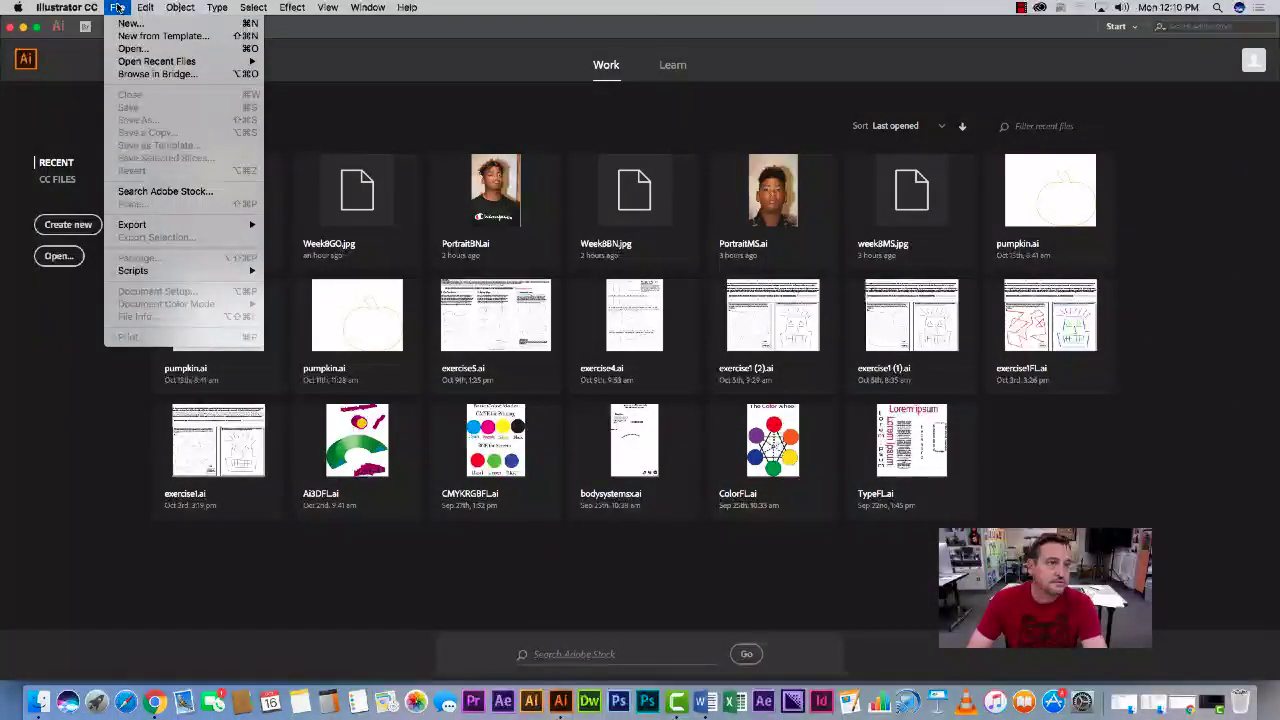
click(133, 48)
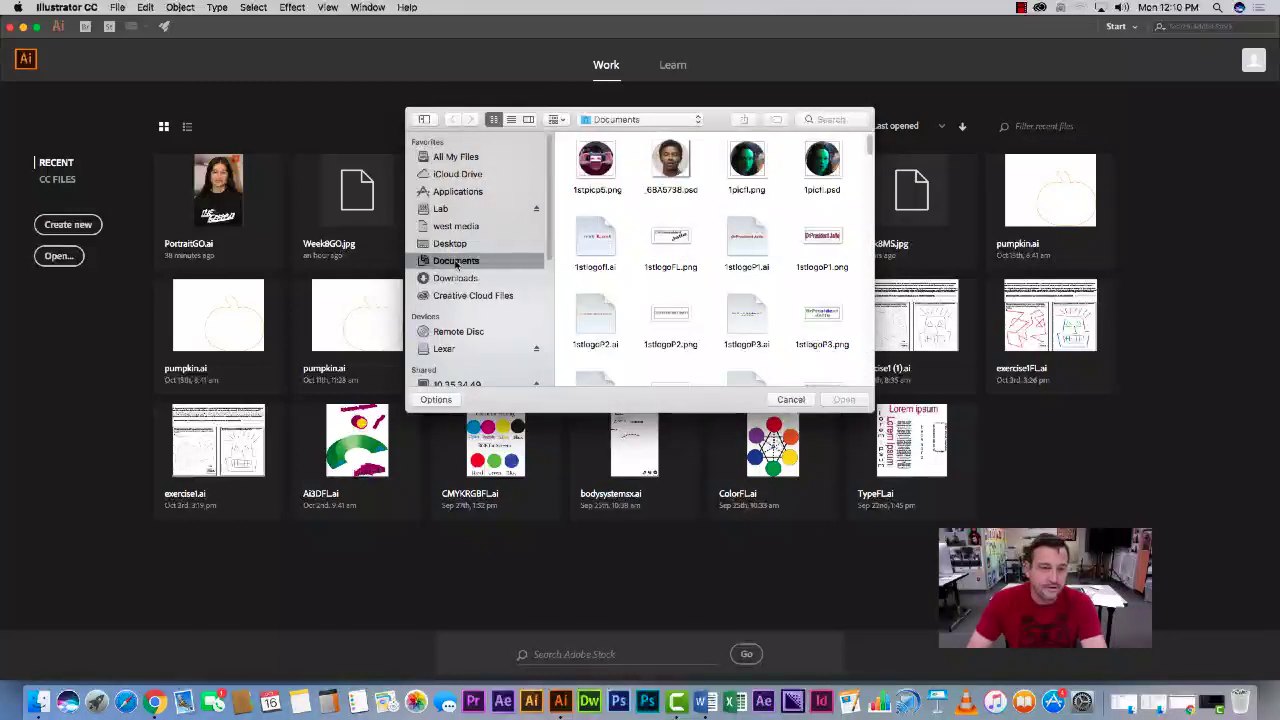
drag(870, 145, 877, 372)
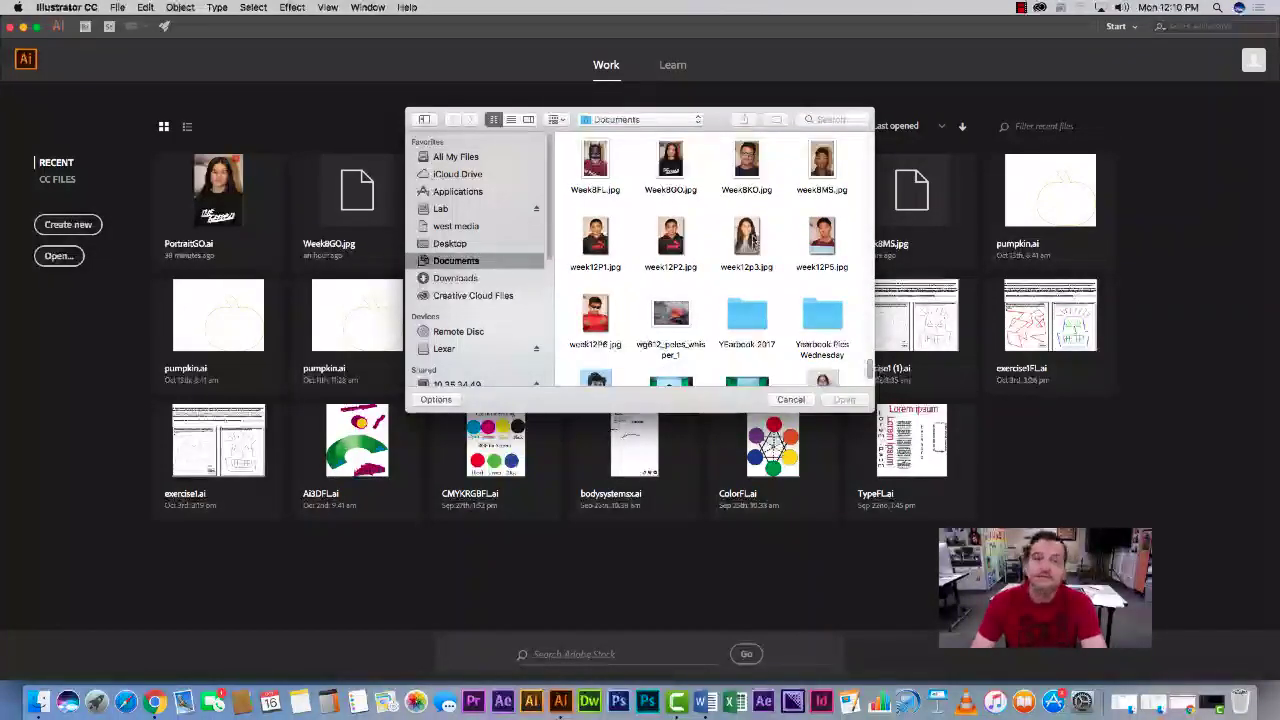
click(598, 168)
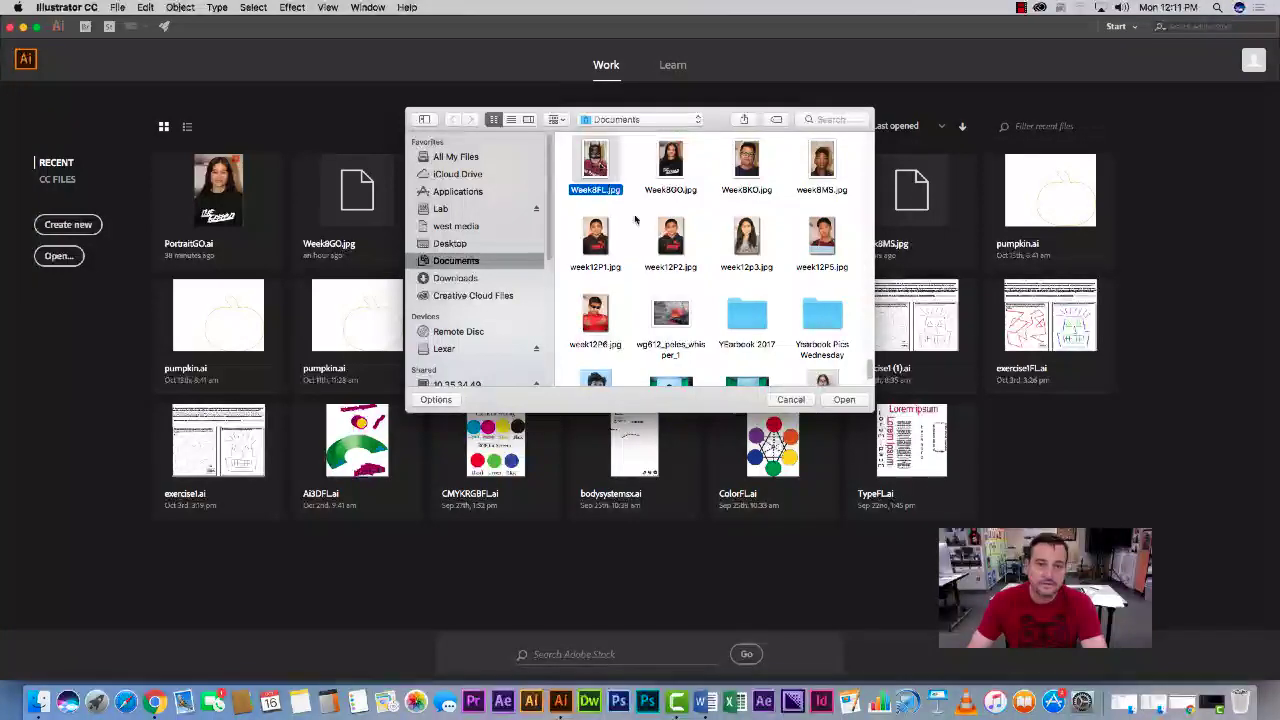
click(842, 400)
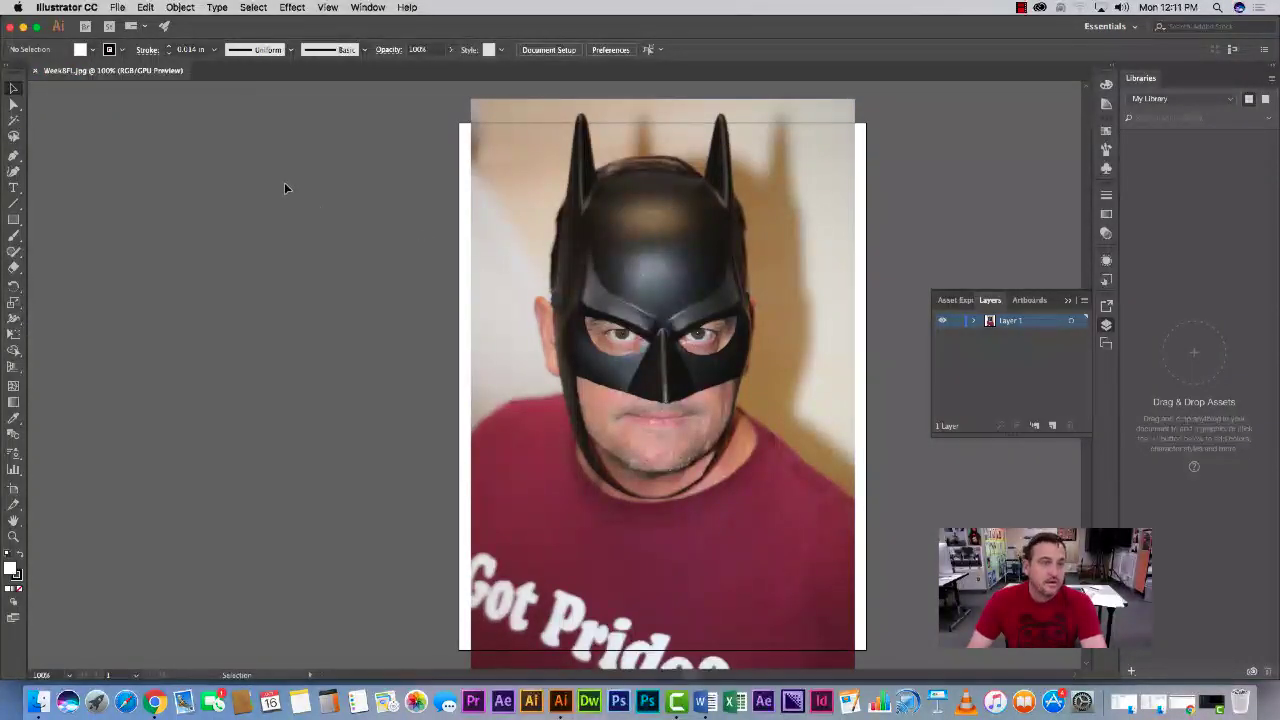
Create a new document named PortraitFL from the Letter print preset, with inches as the unit
click(116, 8)
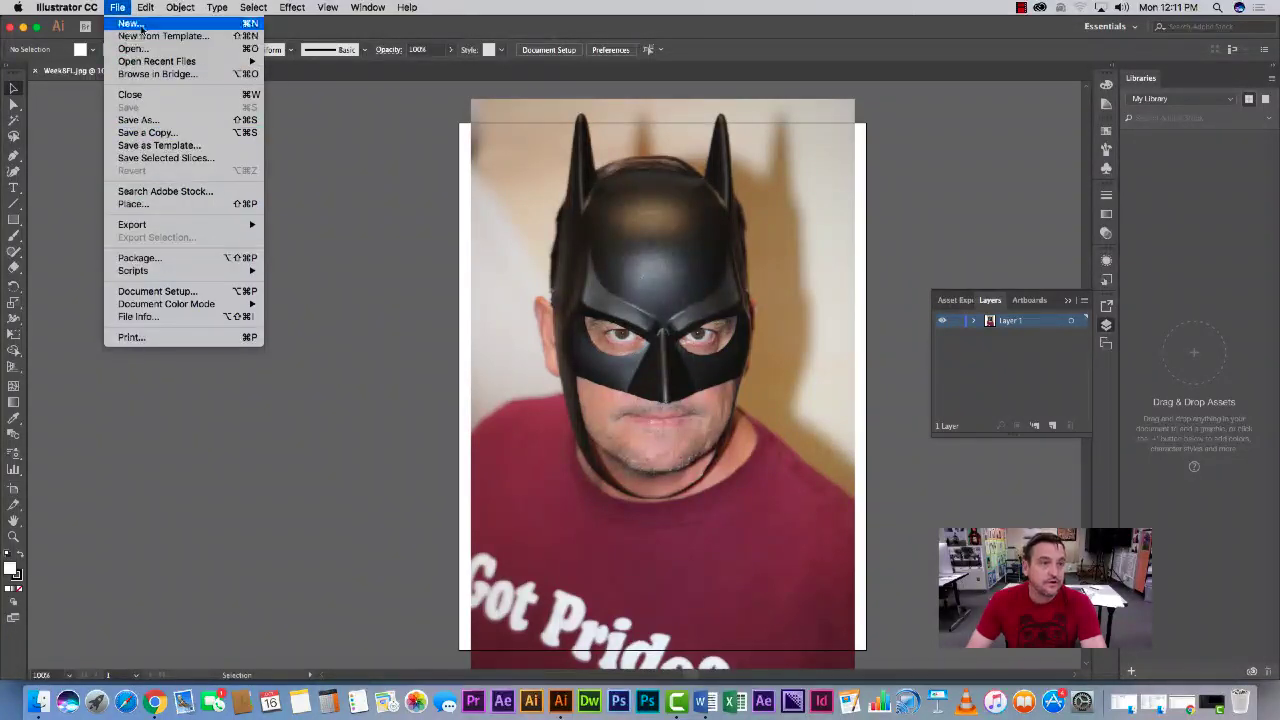
click(131, 23)
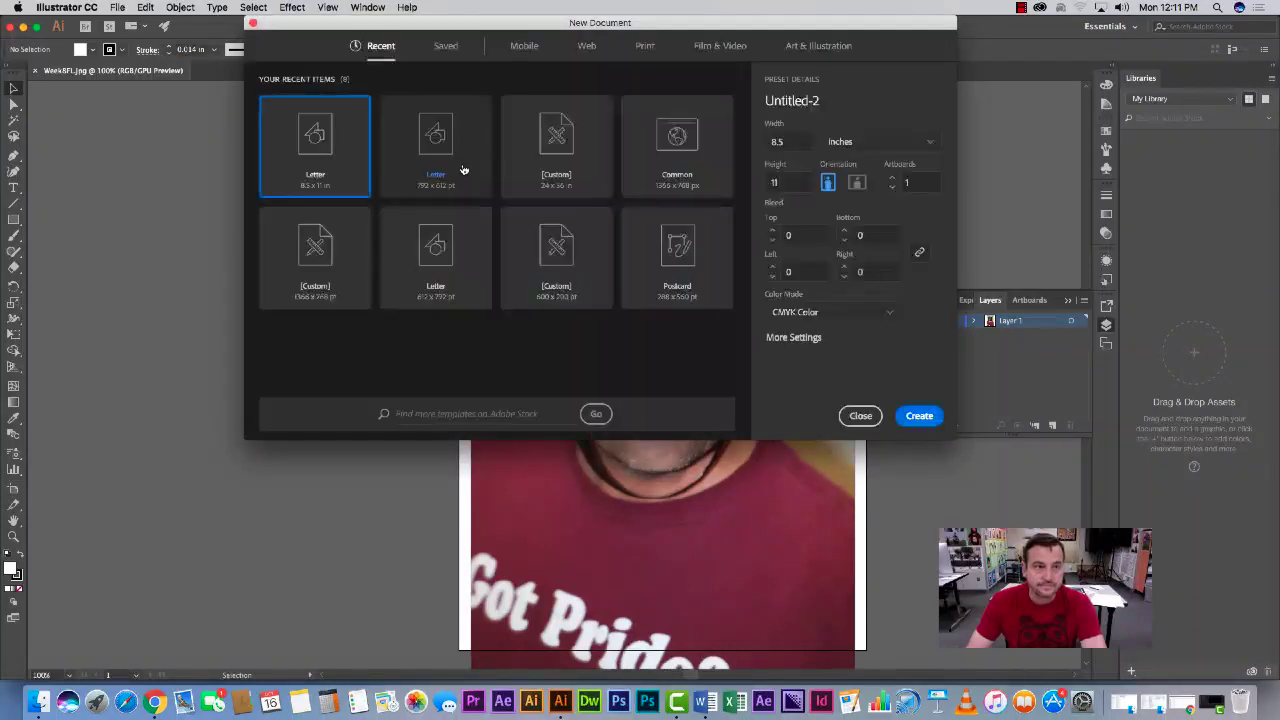
click(642, 48)
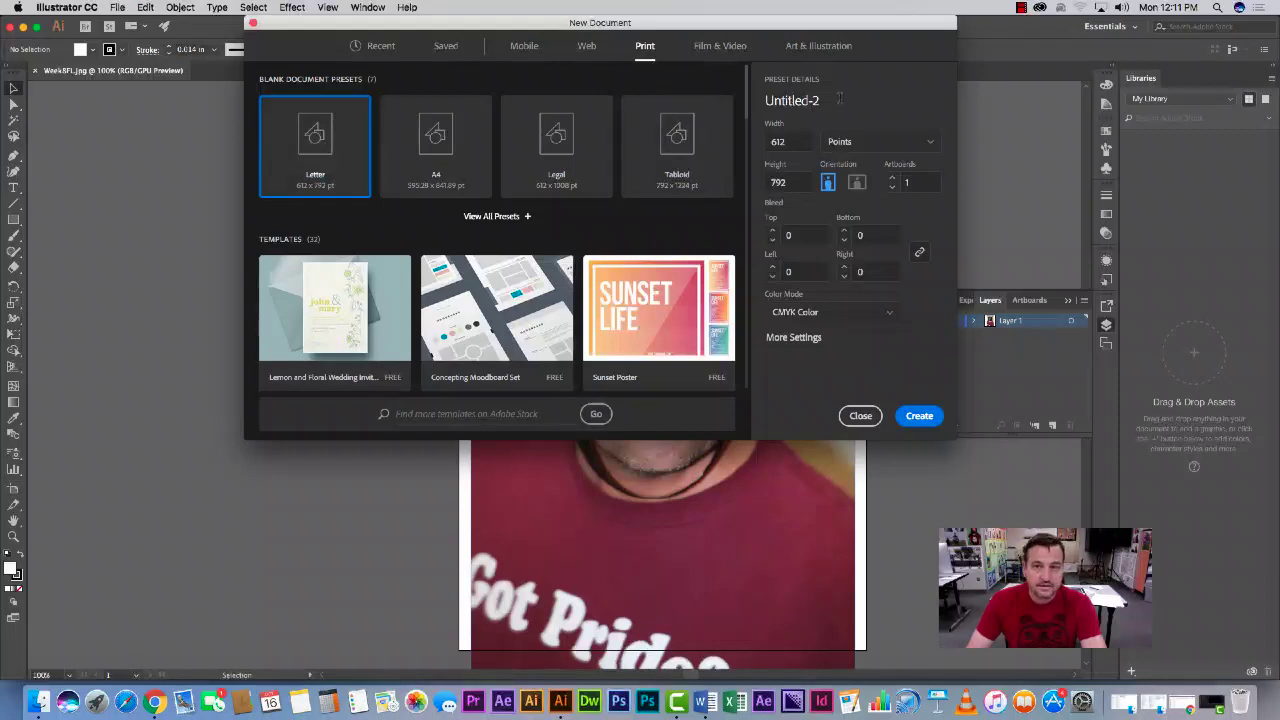
drag(729, 106, 725, 105)
text(P)
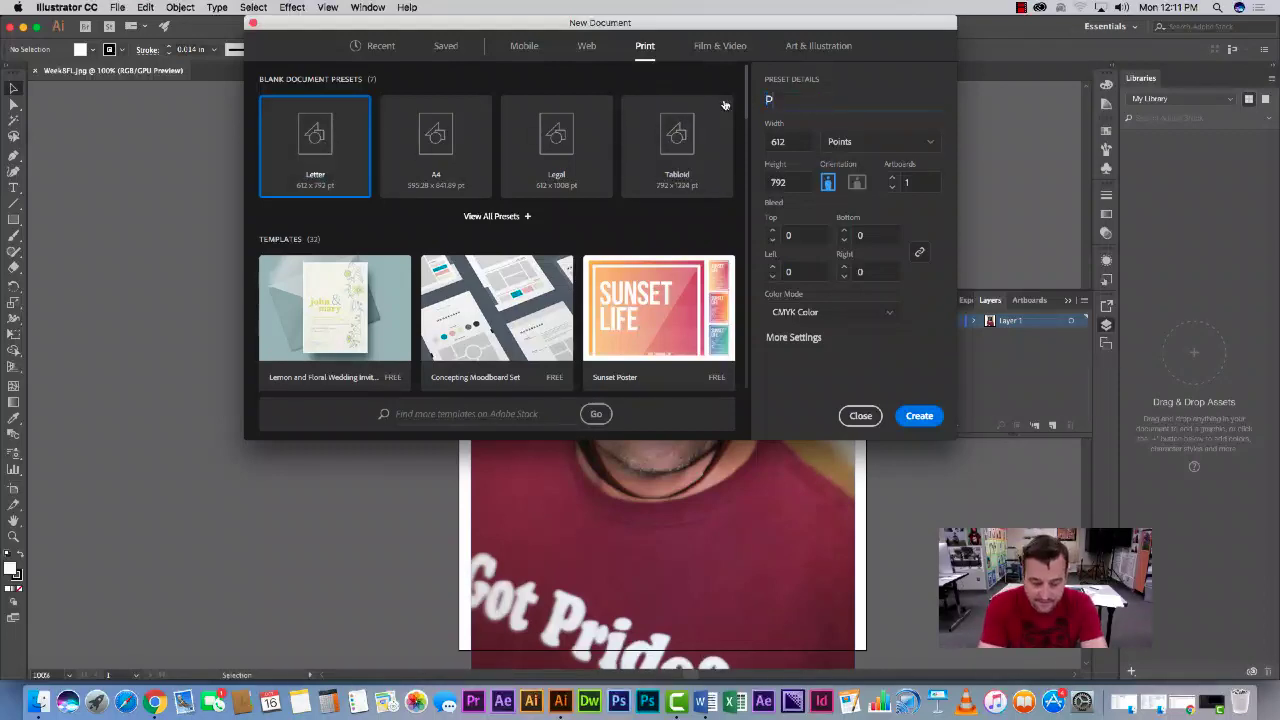
text(ortraitFL)
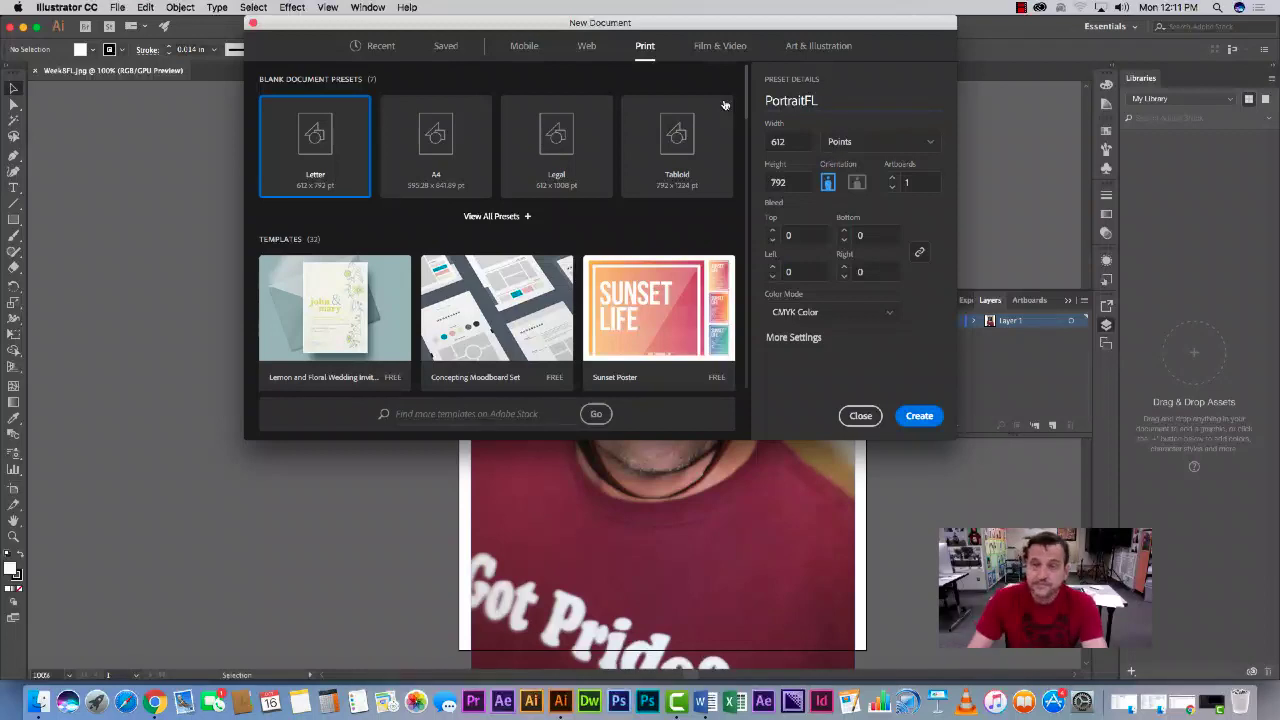
click(924, 146)
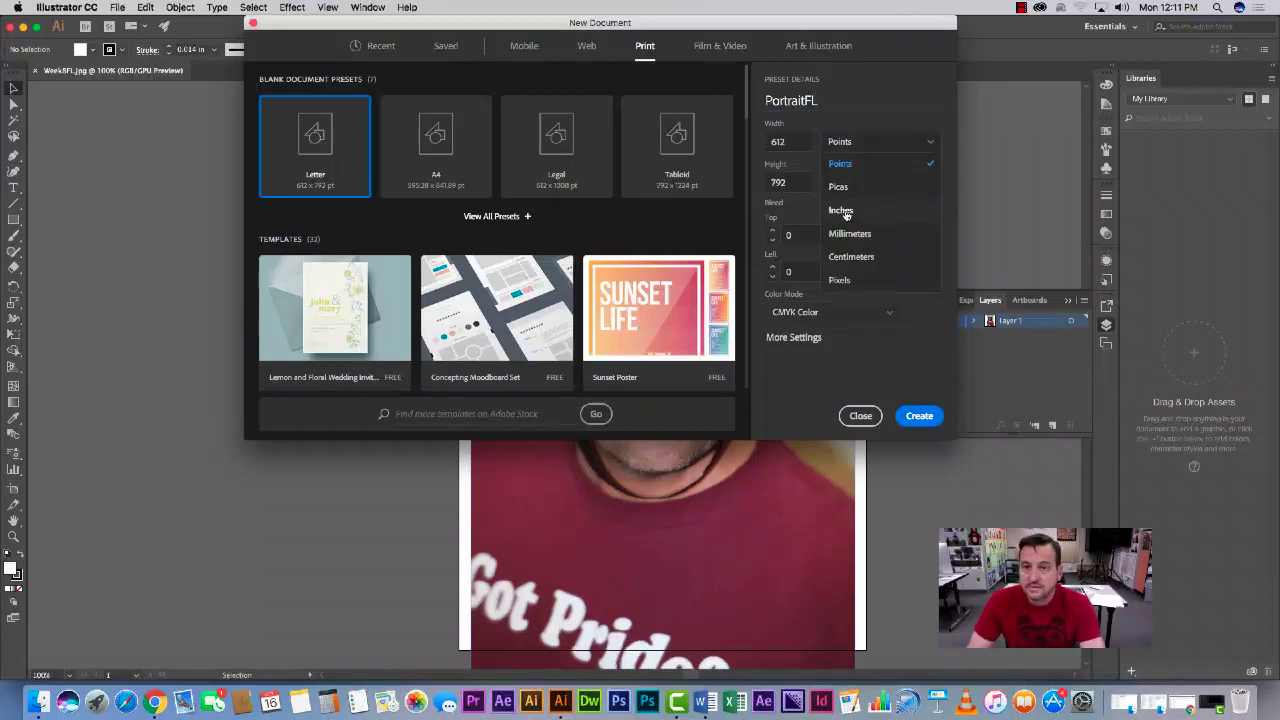
click(843, 211)
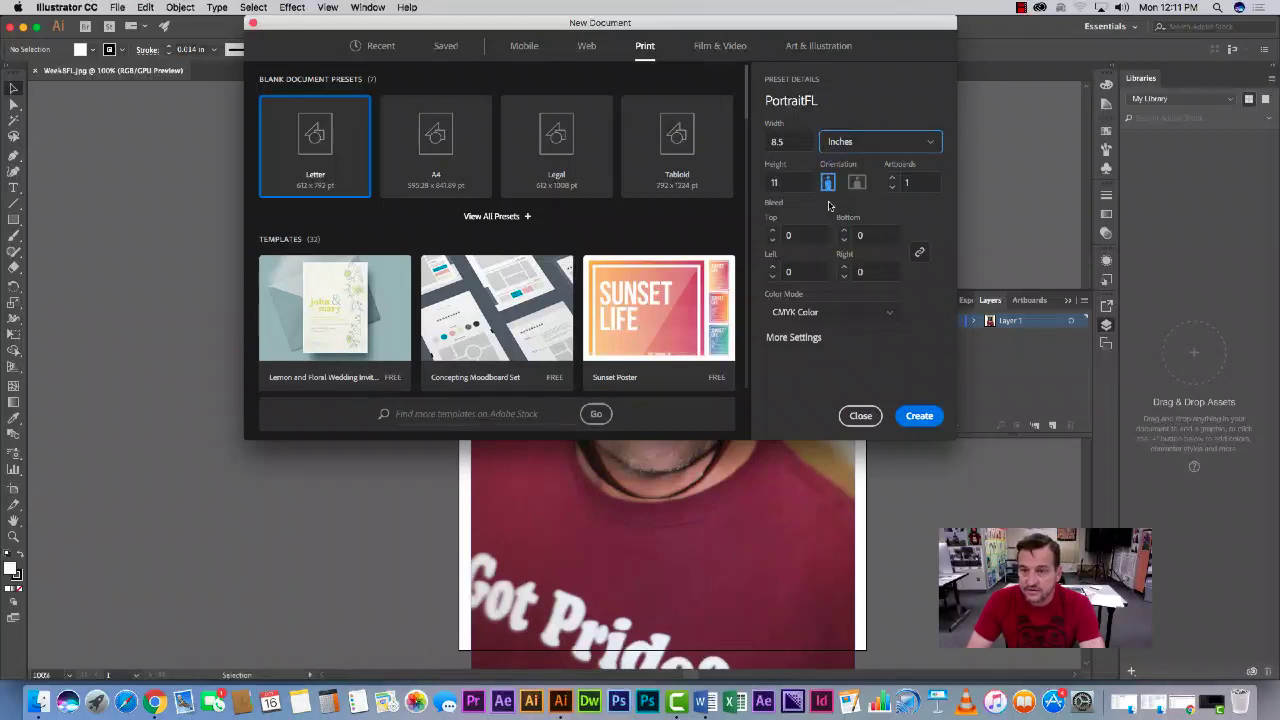
click(920, 424)
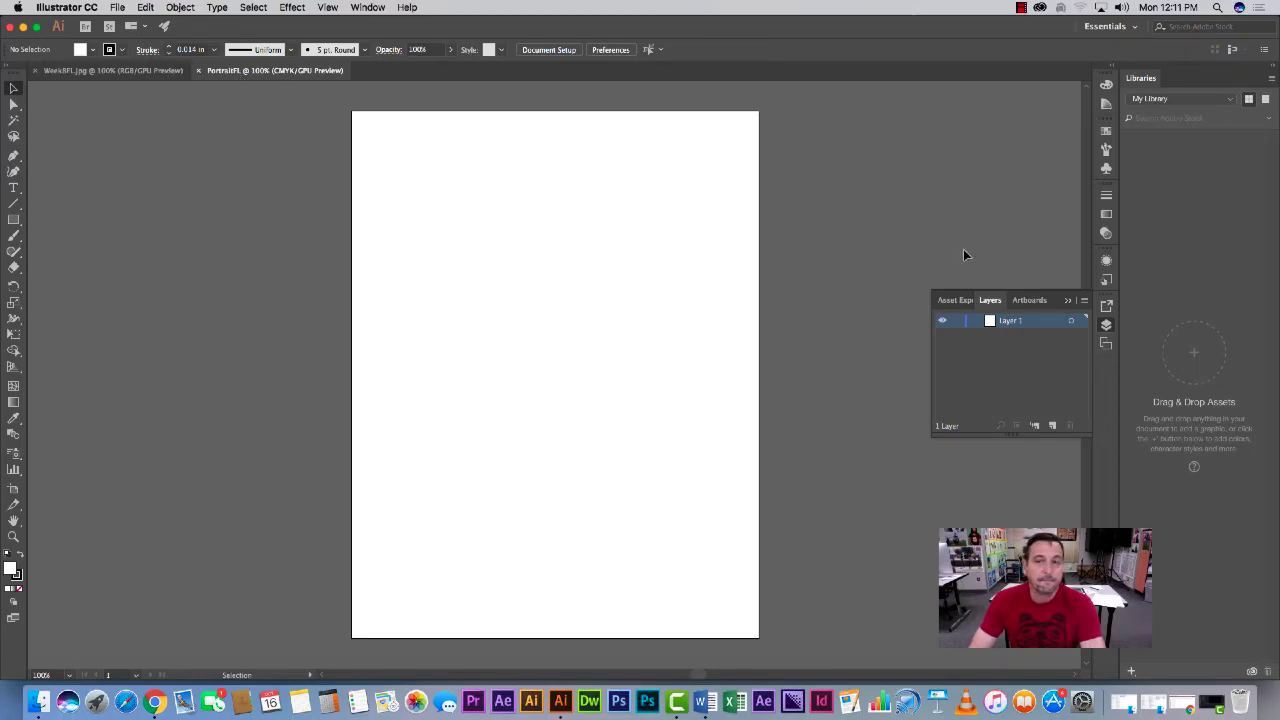
Collapse the Layers panel and bring the photo from Week8FL.jpg into the PortraitFL document
click(1067, 300)
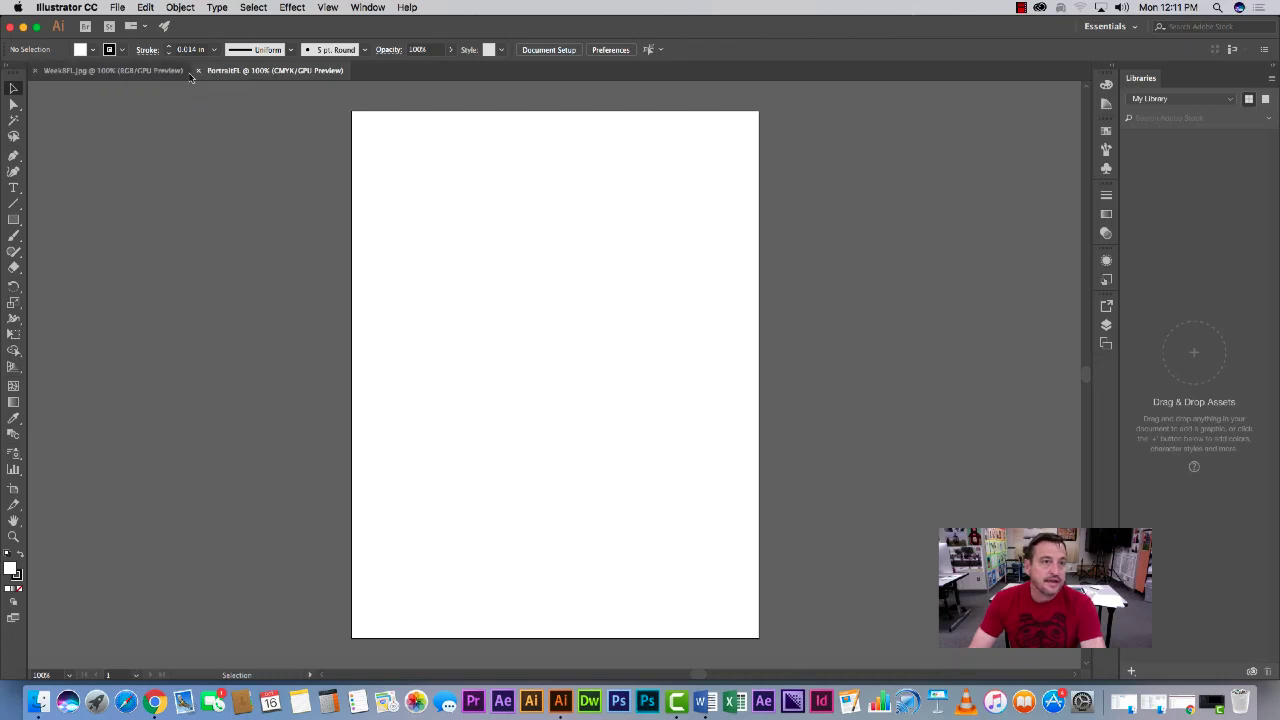
click(130, 73)
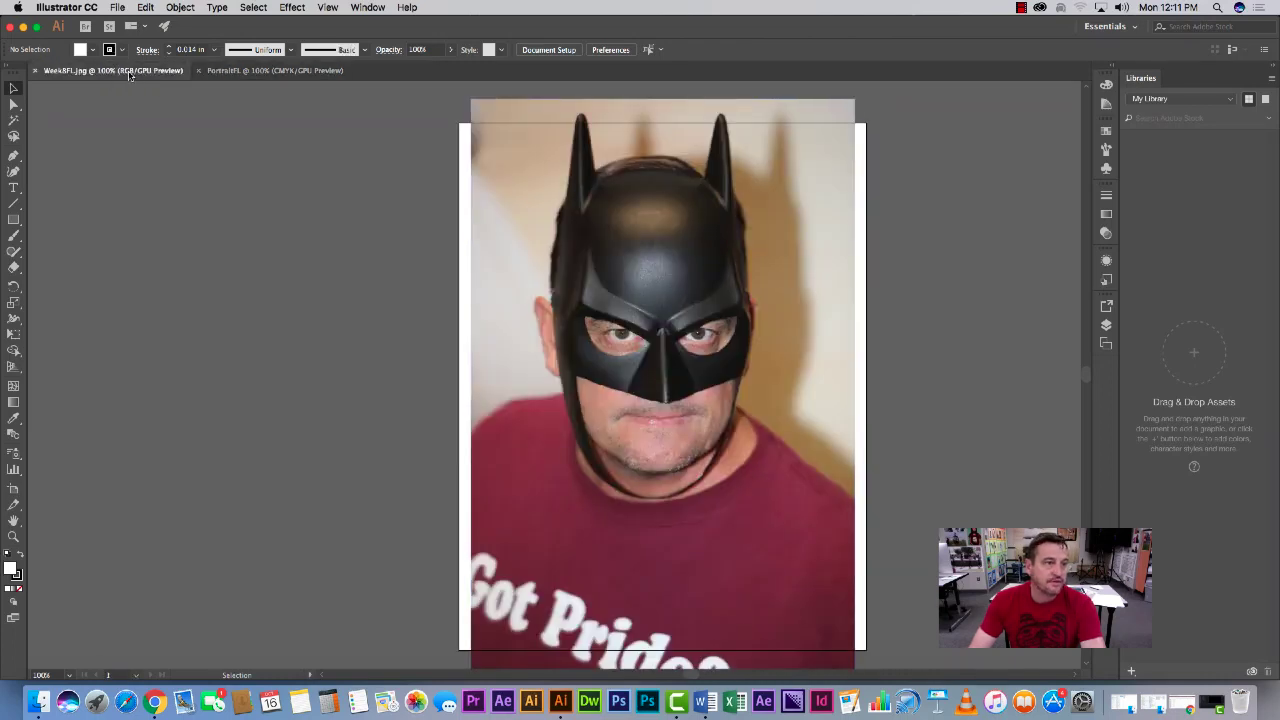
click(255, 70)
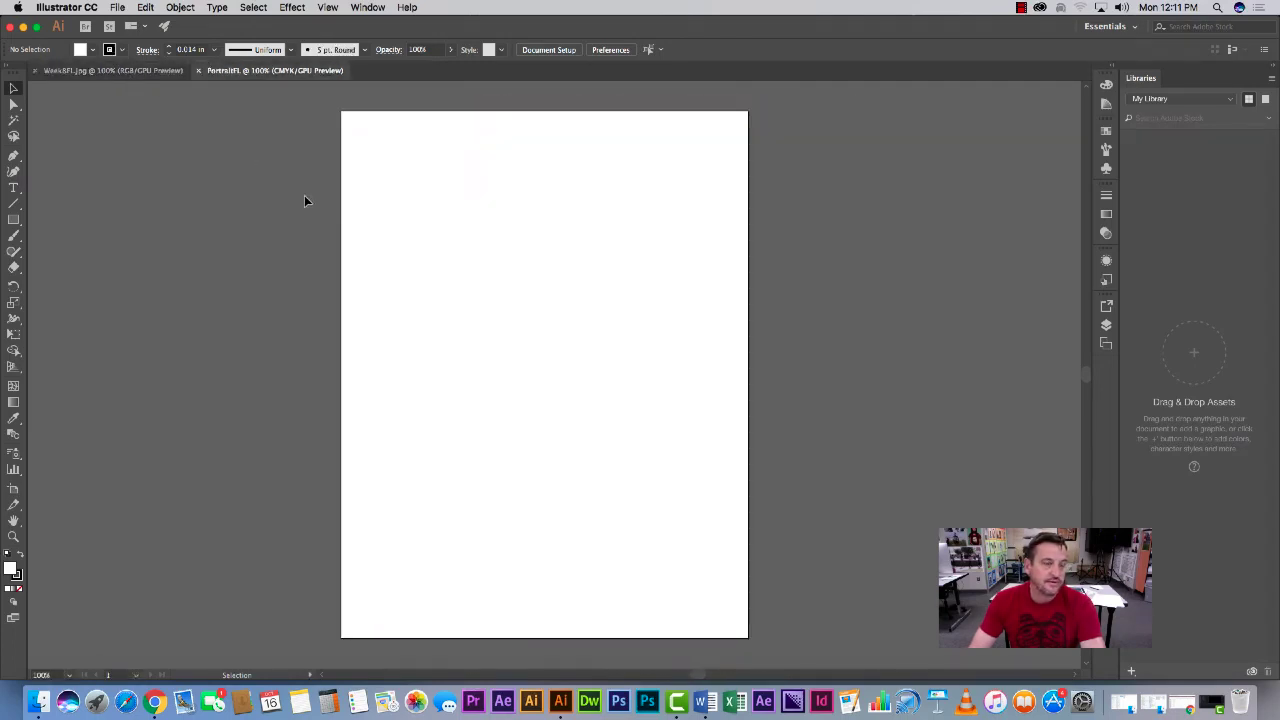
click(78, 72)
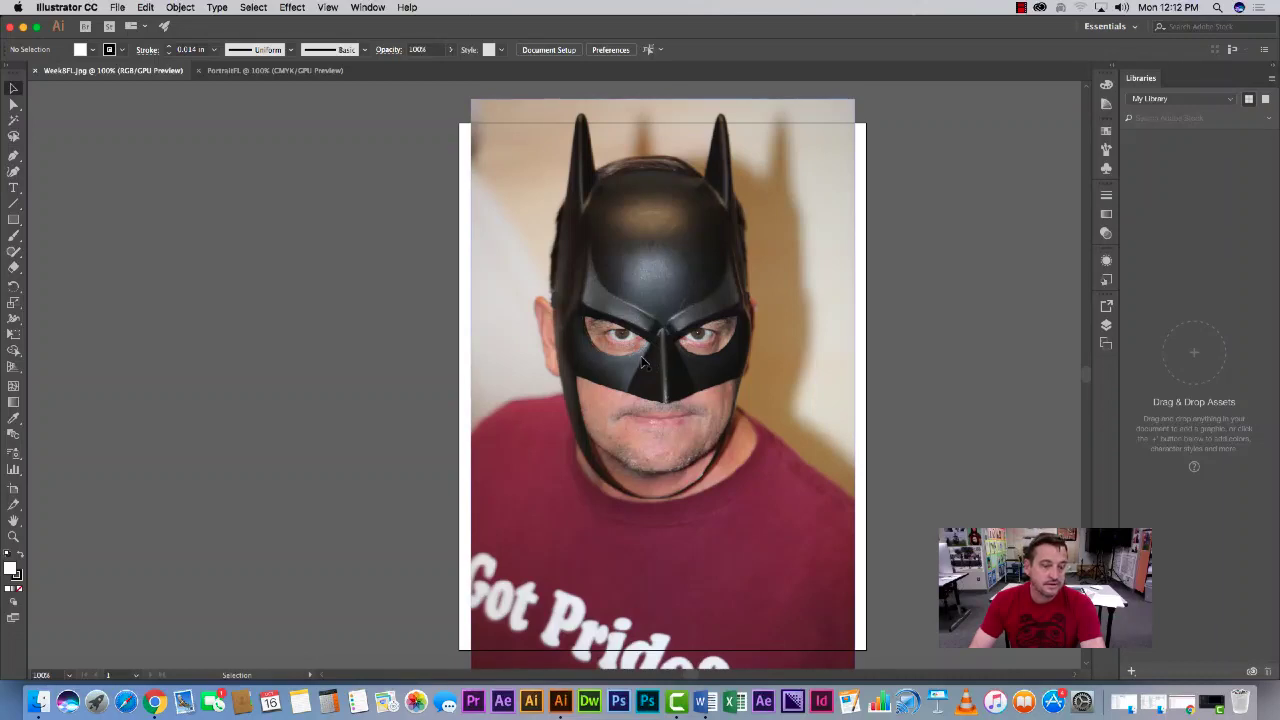
click(13, 91)
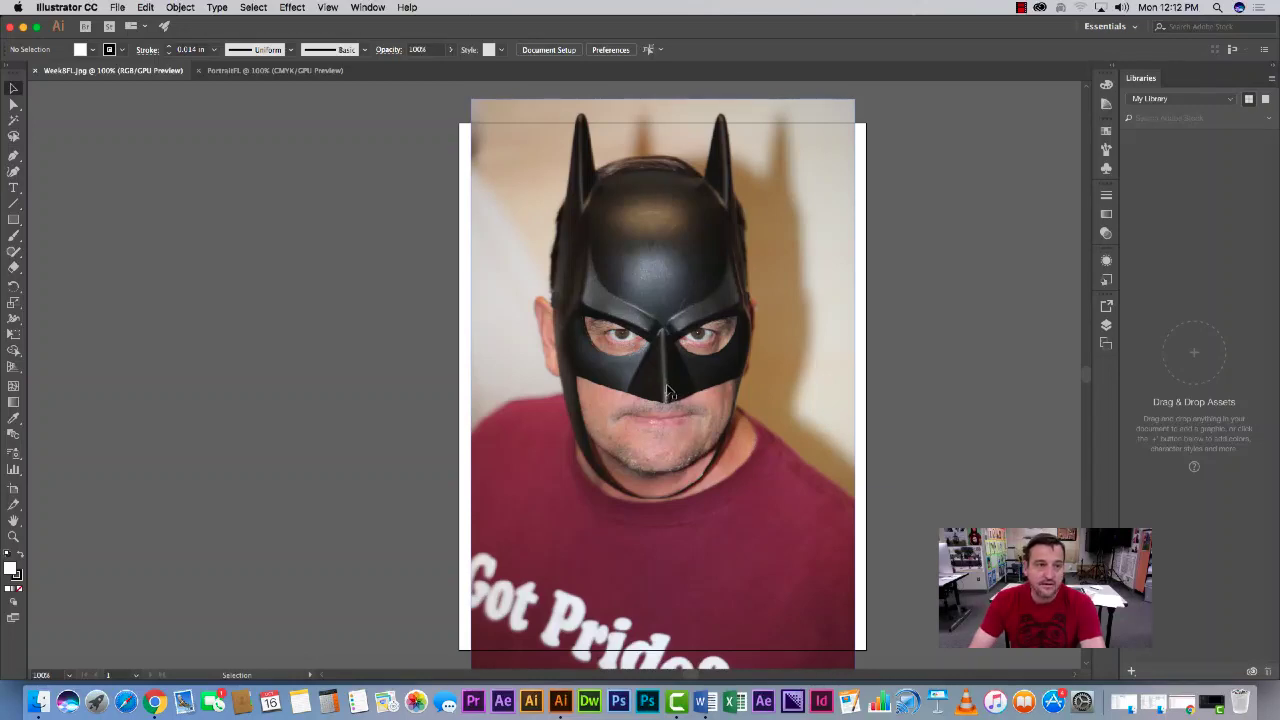
drag(668, 392, 565, 368)
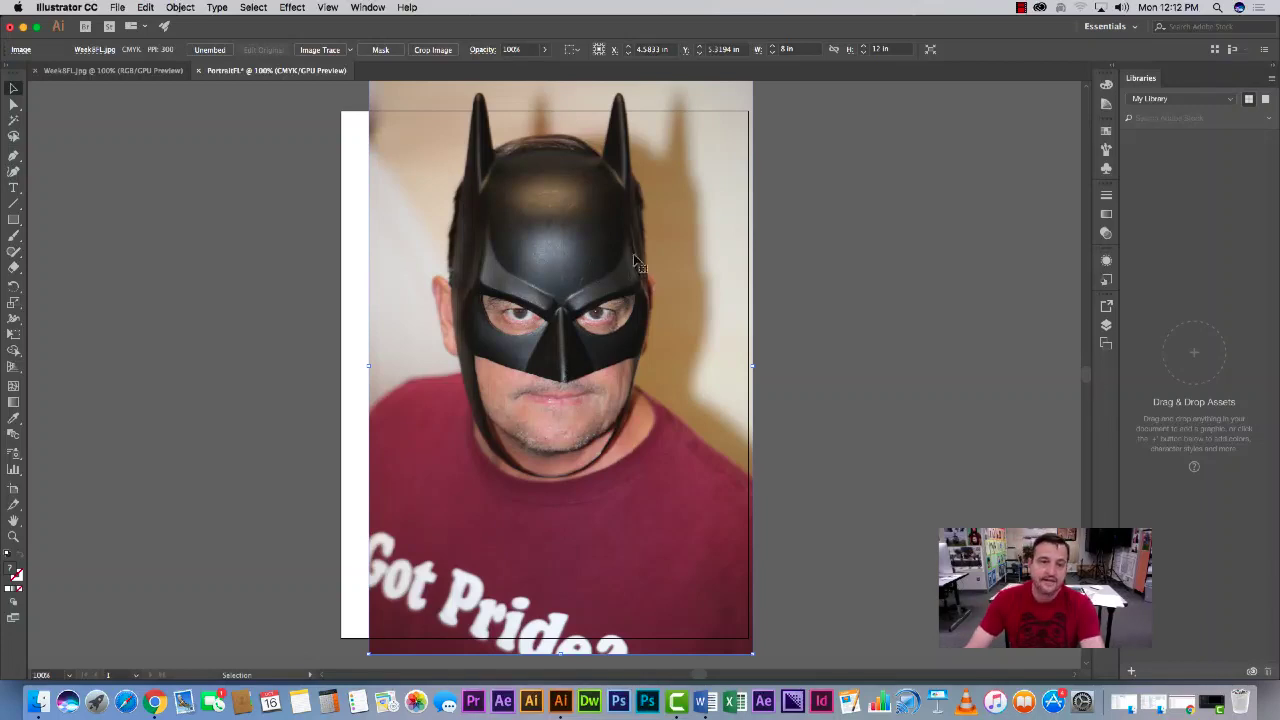
Center the photo horizontally on the artboard with its upper edge on the artboard's upper edge, at X 4.25 in and Y 6 in
drag(576, 264, 595, 323)
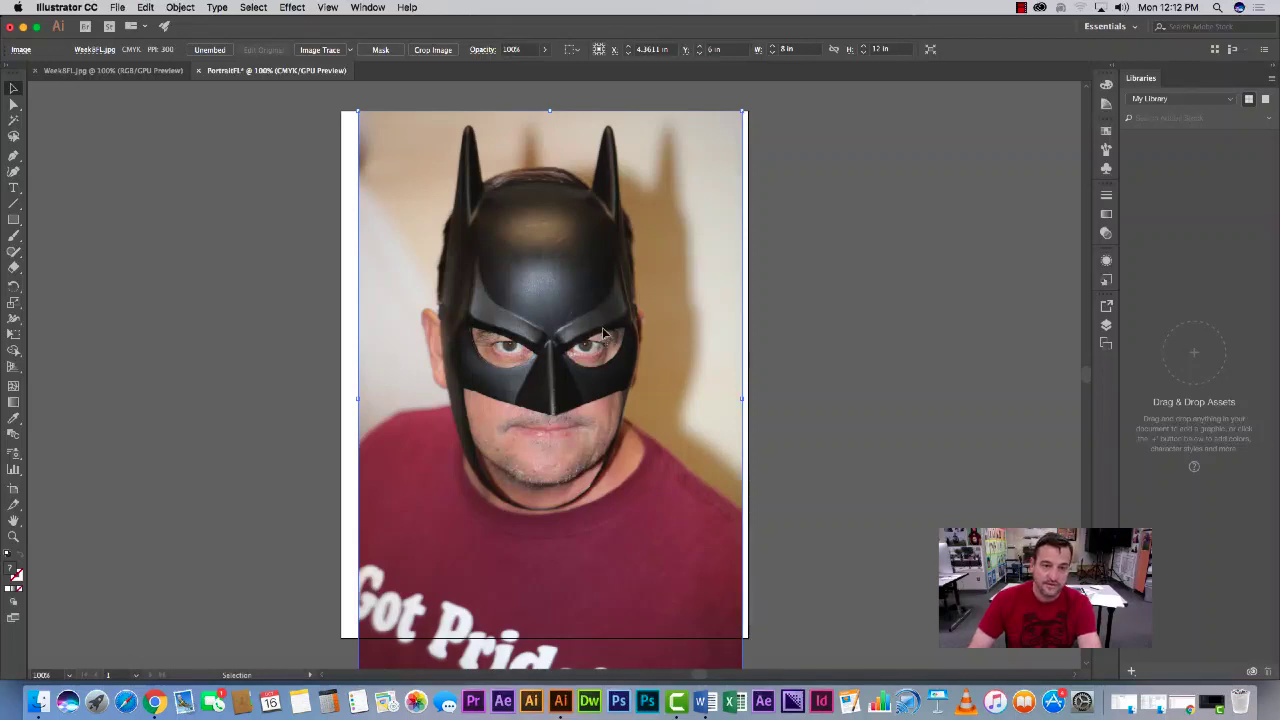
drag(609, 344, 603, 348)
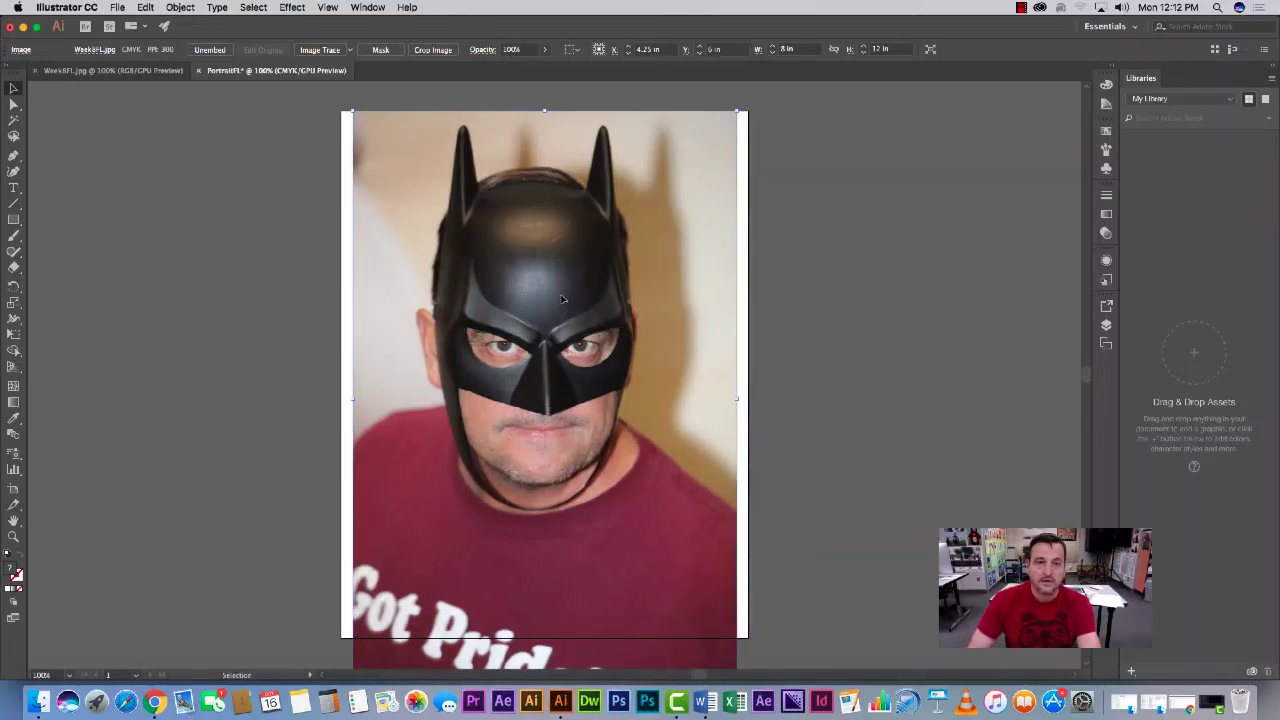
drag(562, 299, 563, 263)
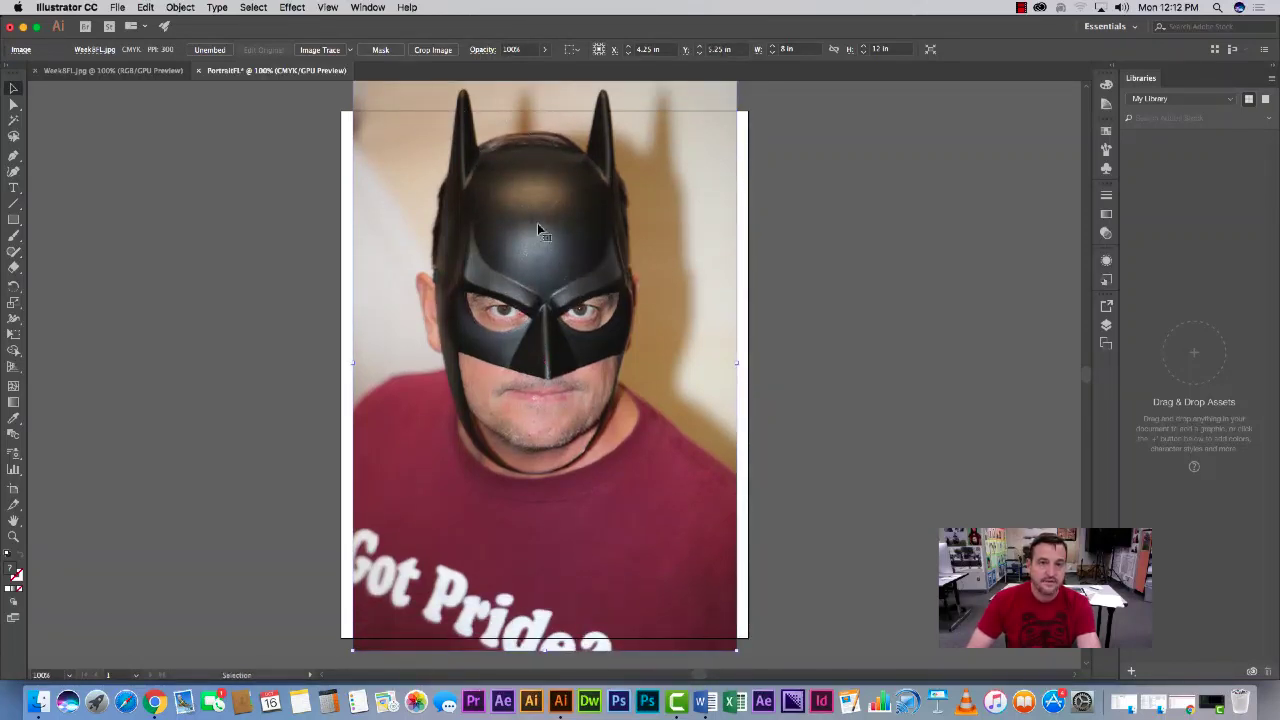
mouse_move(537, 222)
mouse_down()
mouse_move(546, 170)
mouse_move(516, 236)
mouse_move(546, 223)
mouse_up()
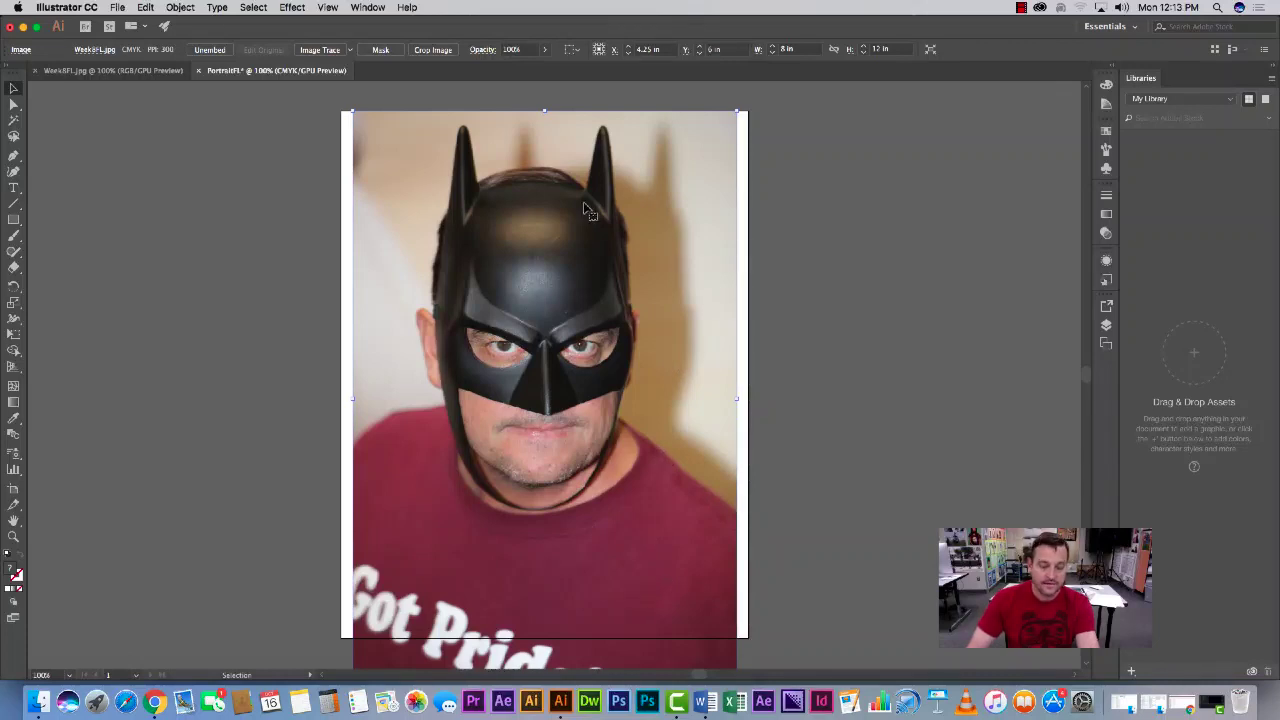
Show the rulers around the PortraitFL artboard
key(a)
key(super+r)
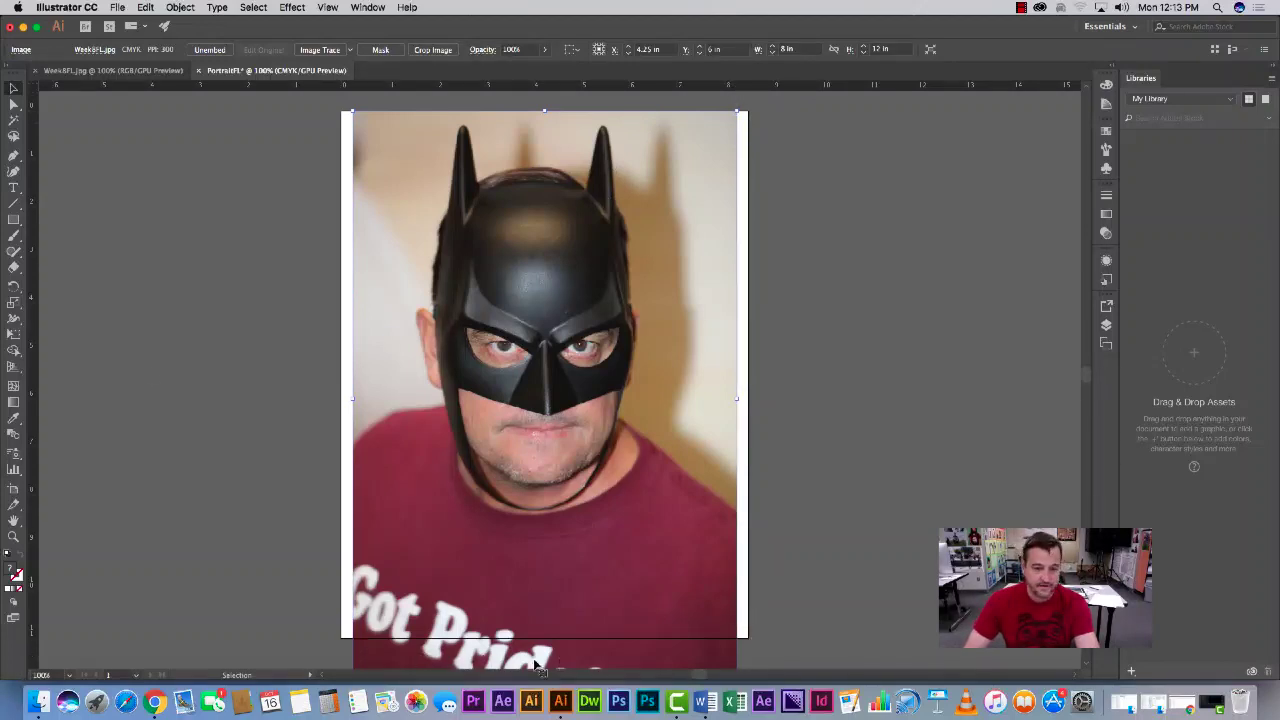
scroll(524, 652, right, 1)
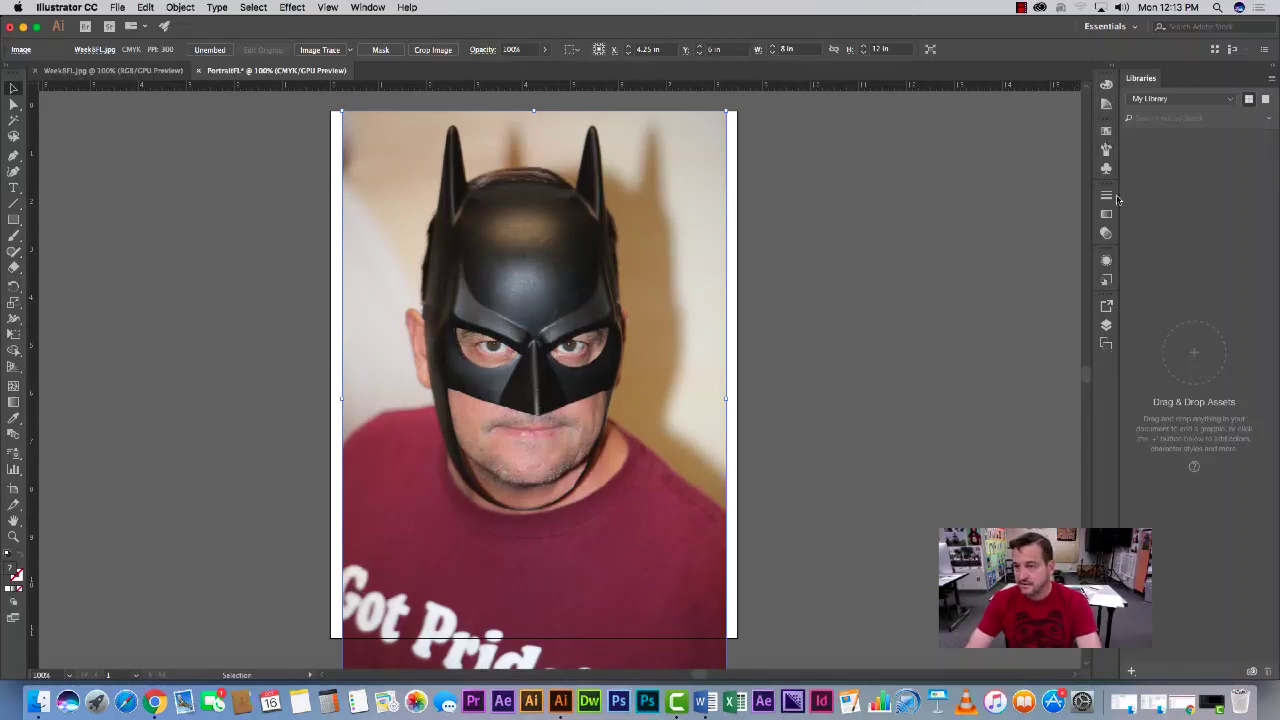
Set the interface to the Essentials workspace
click(1134, 29)
click(1127, 44)
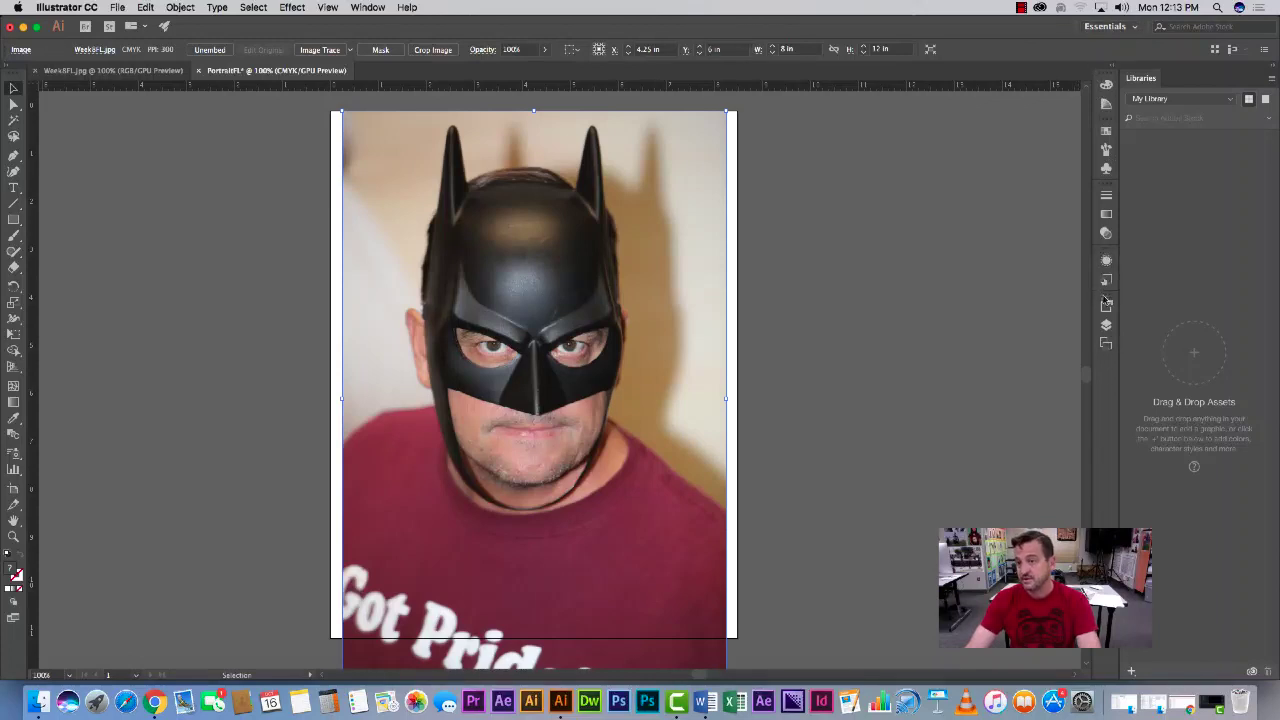
click(368, 7)
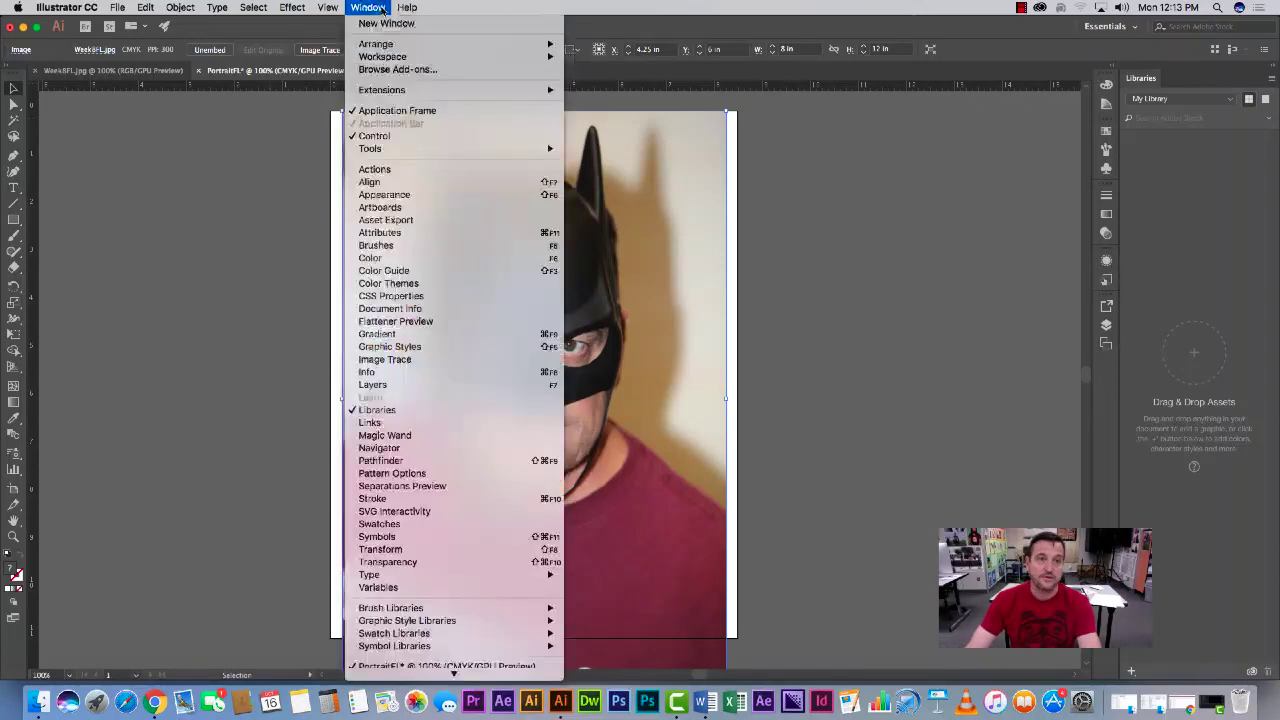
mouse_move(386, 58)
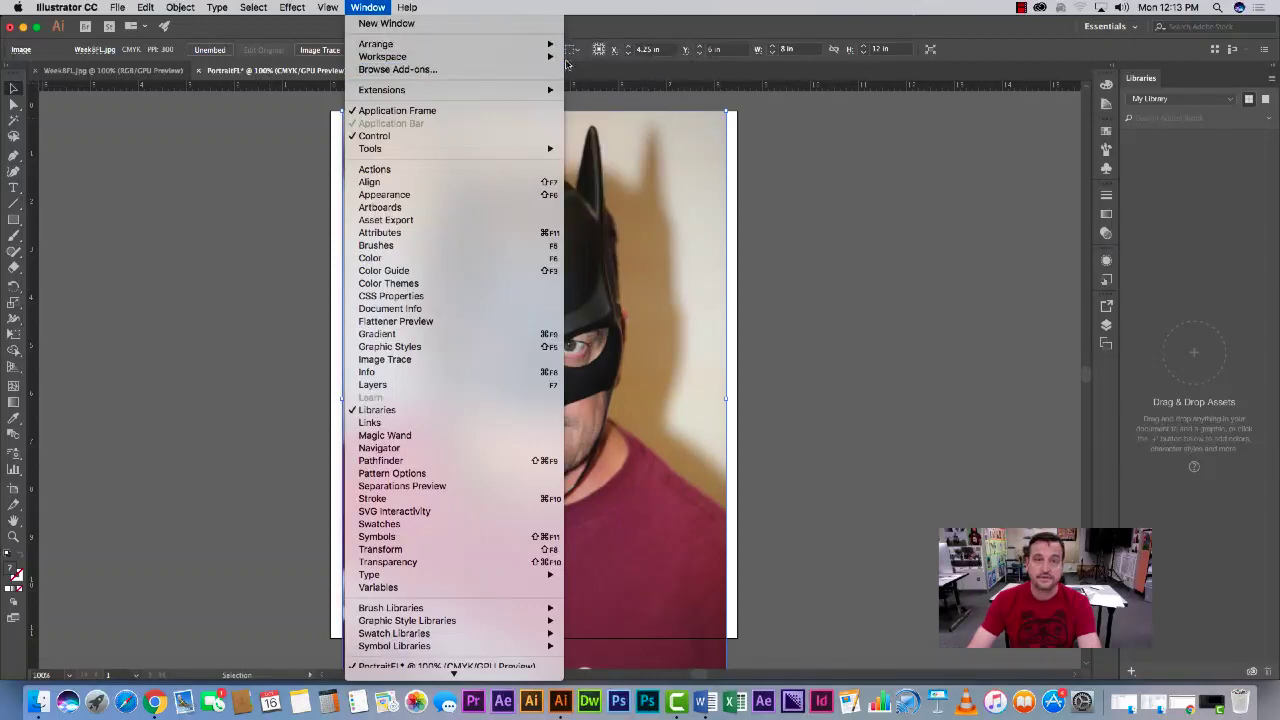
click(612, 199)
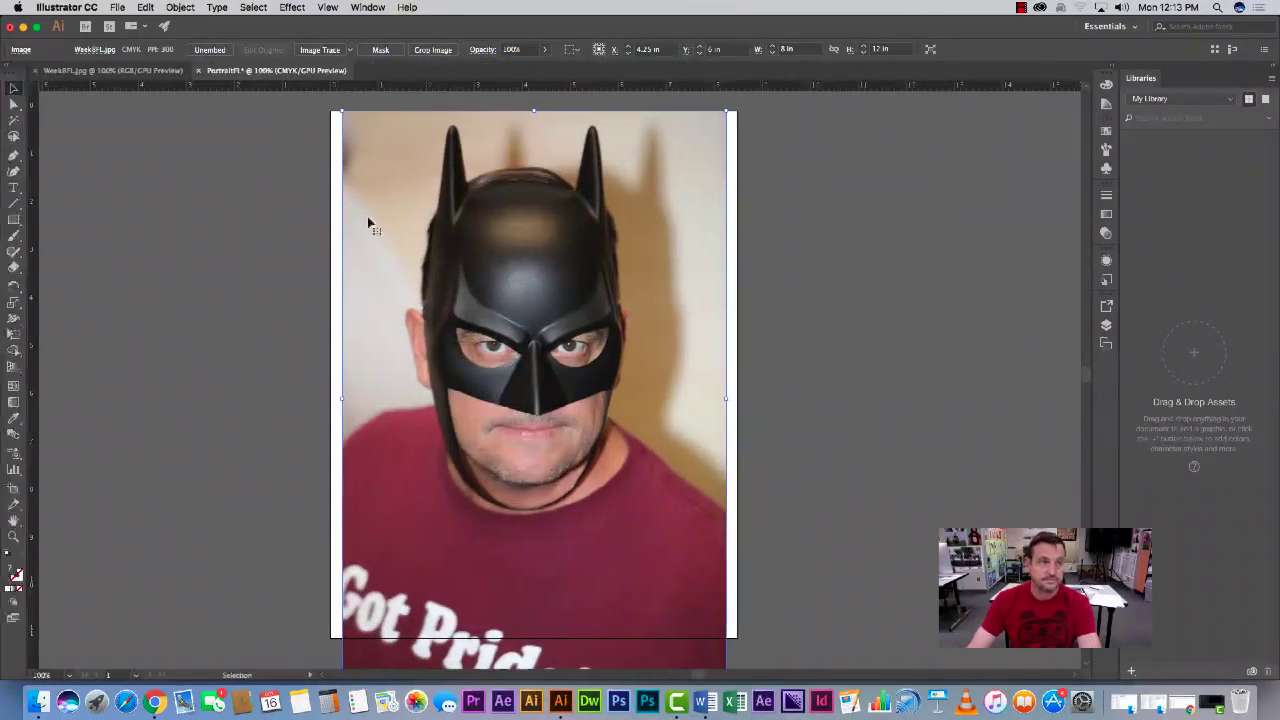
Hide Layer 1 with the photo, show it again, and lock the layer against editing
click(12, 72)
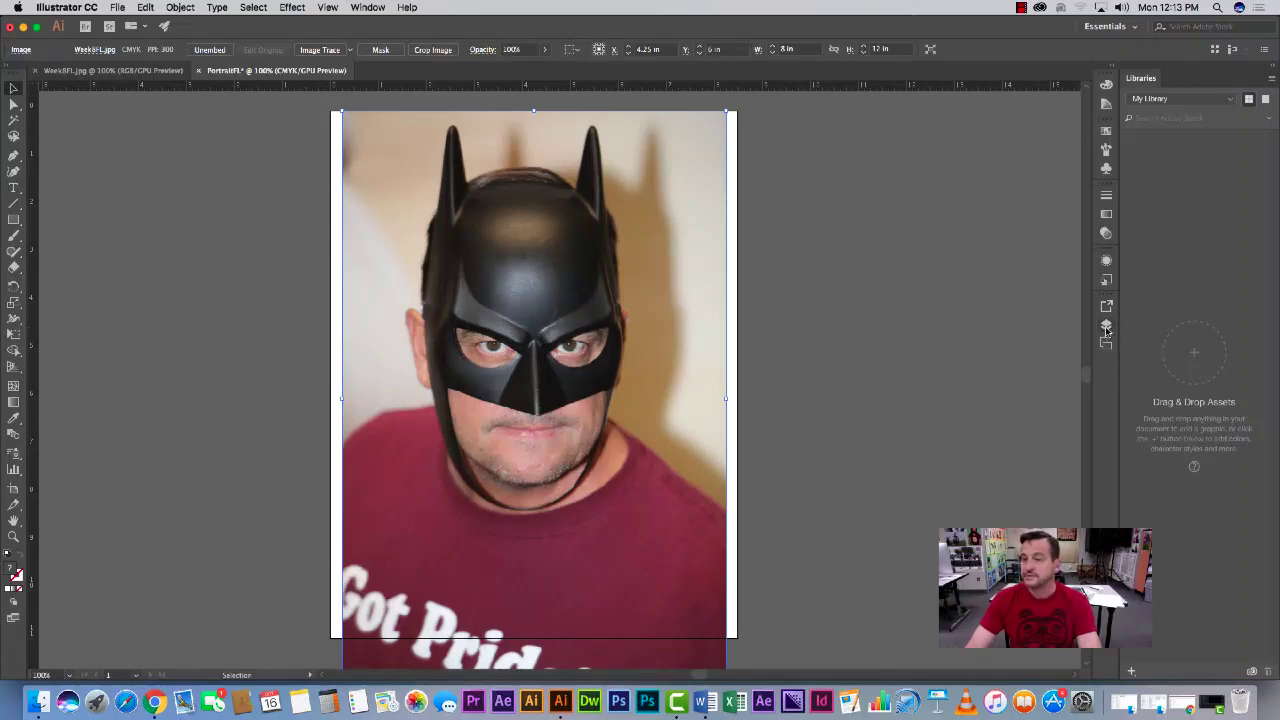
click(1106, 326)
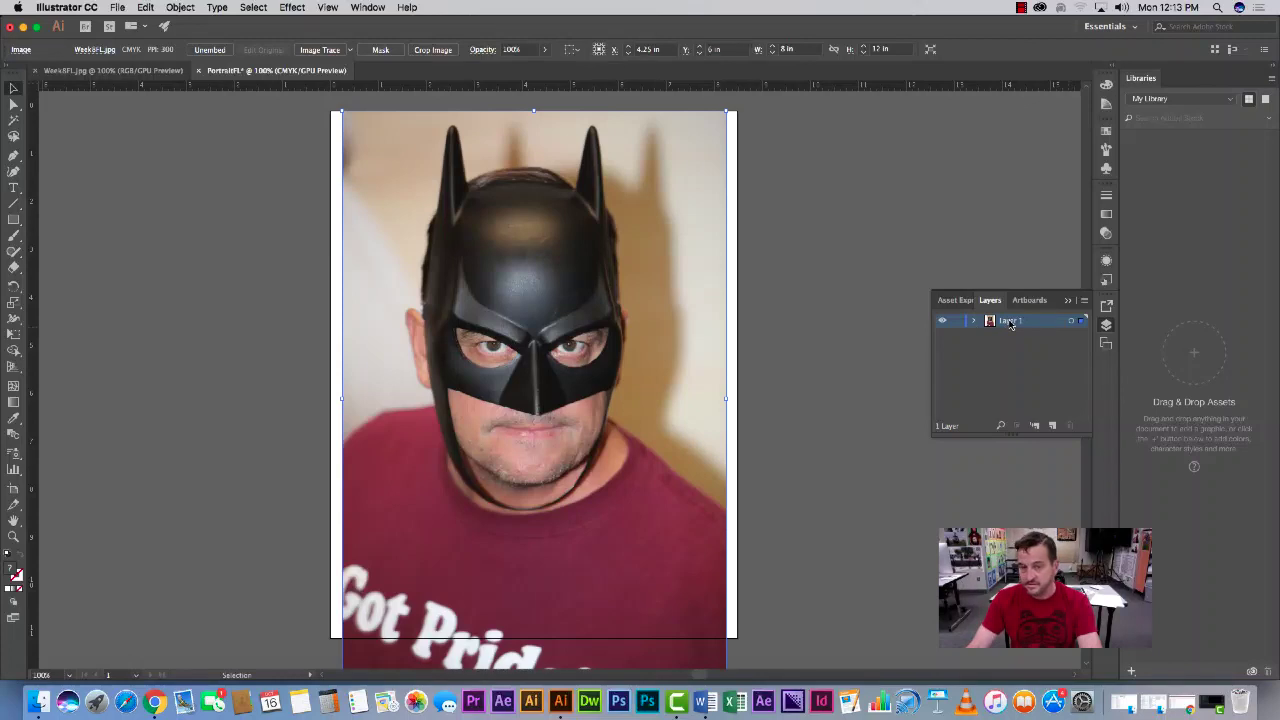
click(942, 322)
click(942, 322)
click(942, 322)
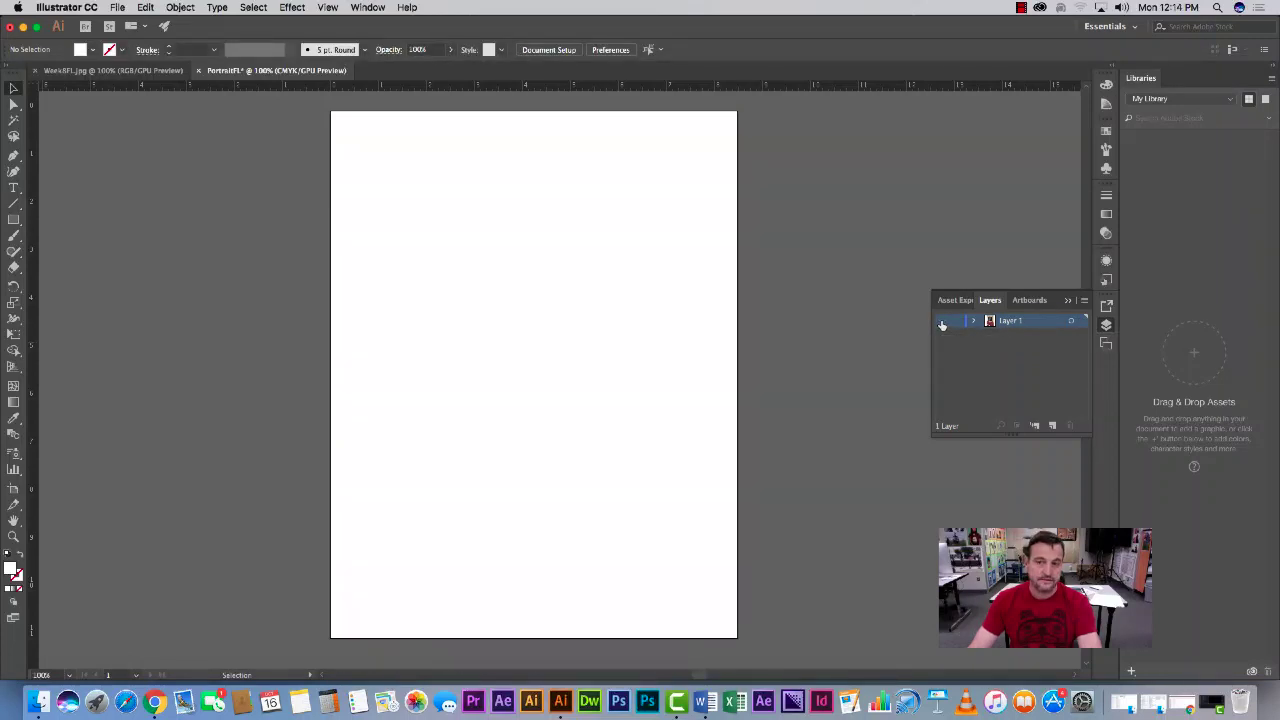
click(942, 322)
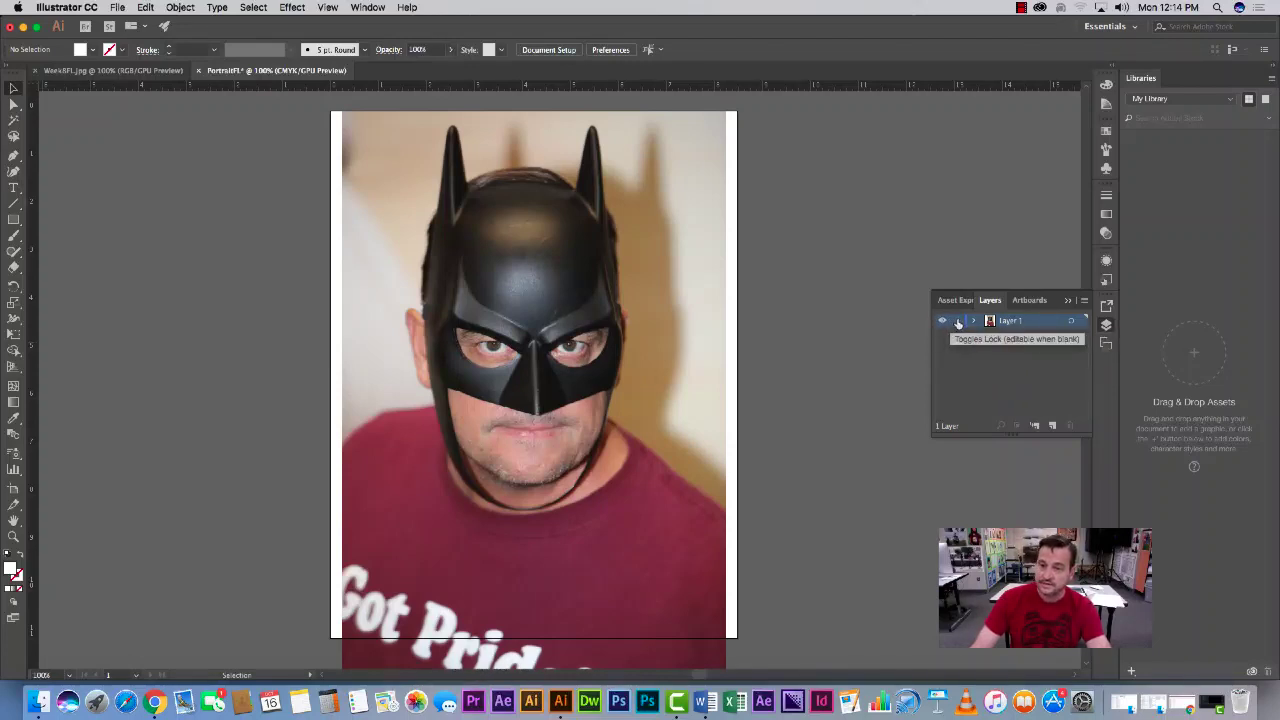
click(957, 322)
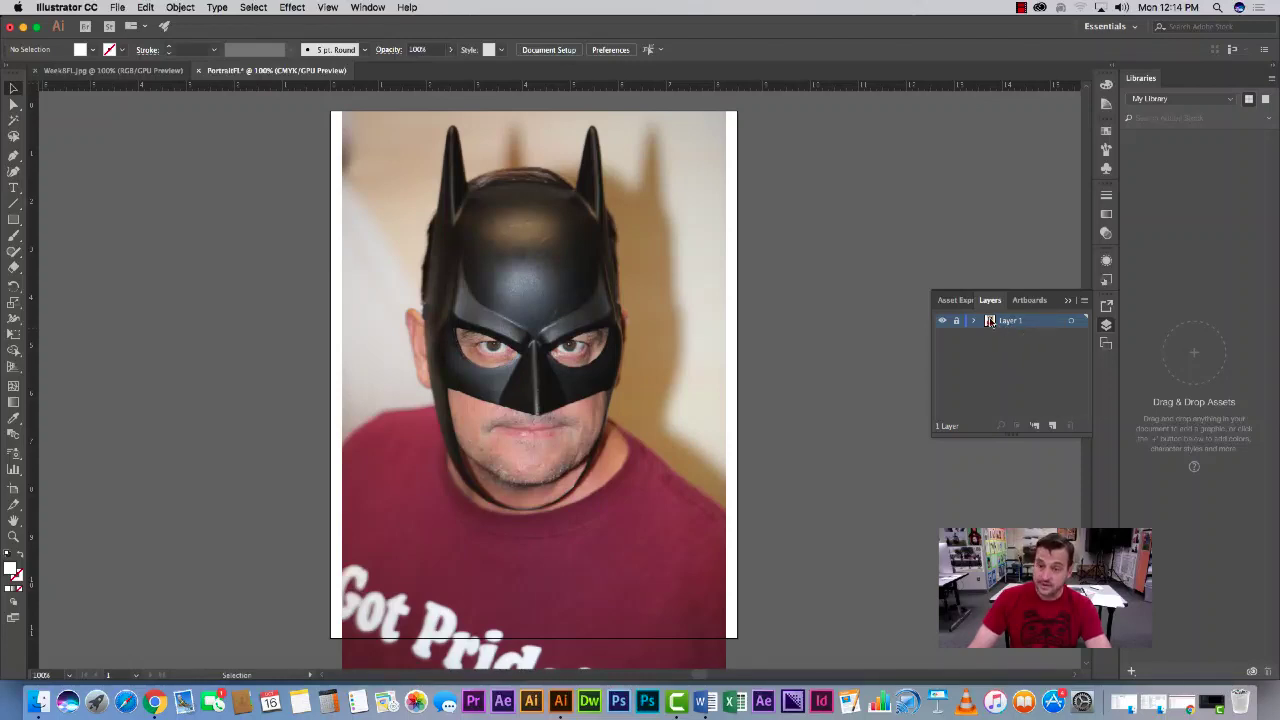
Create a new layer above the locked photo layer, name it Trace, and make it the active layer
click(1053, 427)
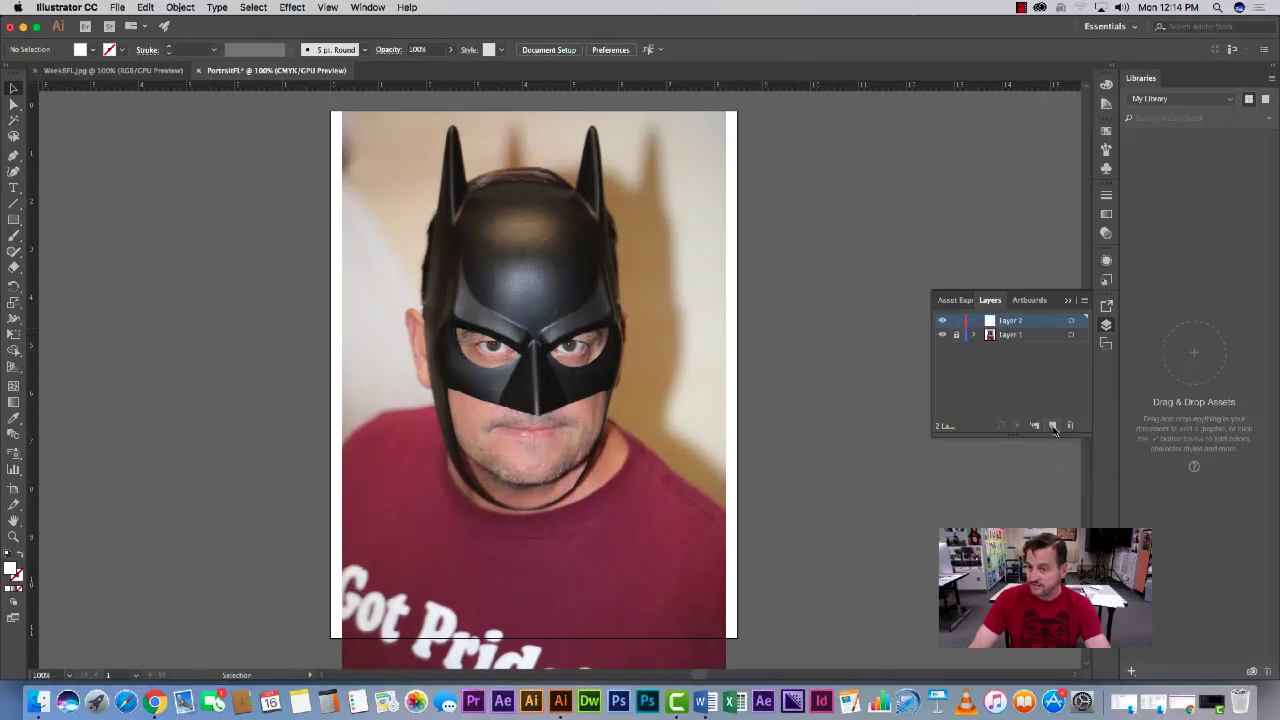
double_click(1012, 321)
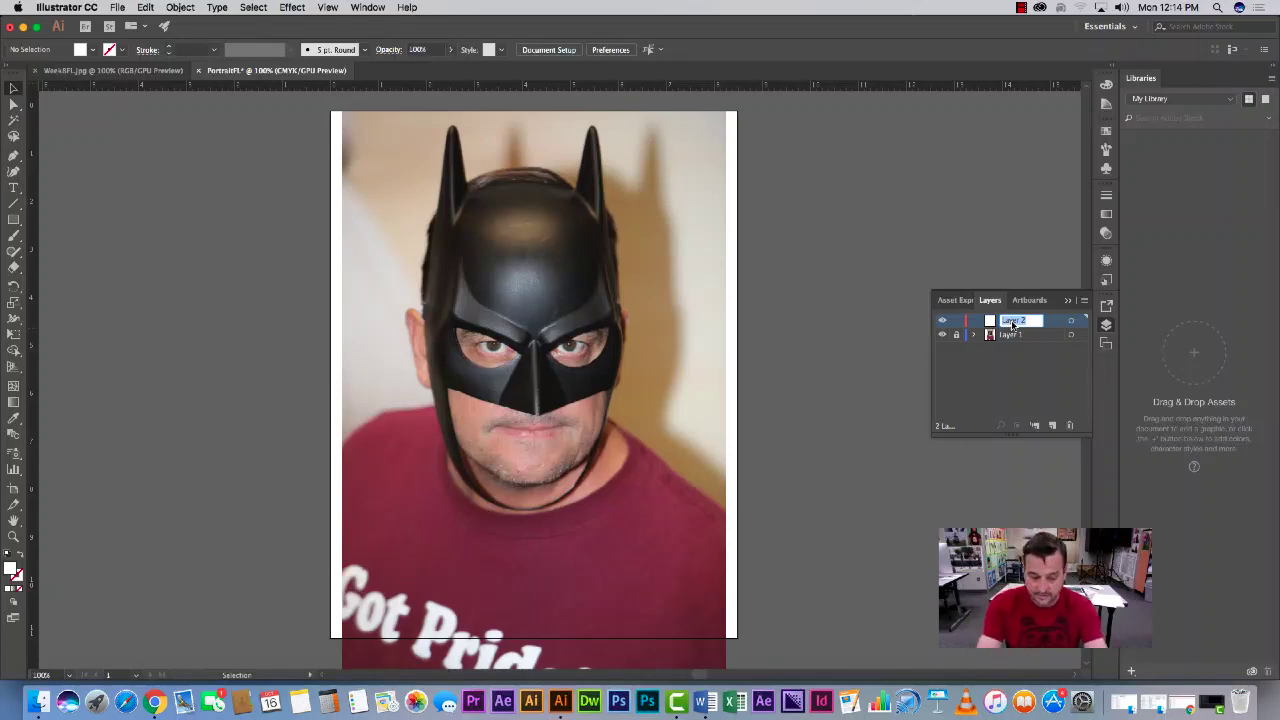
text(Te)
text(ace)
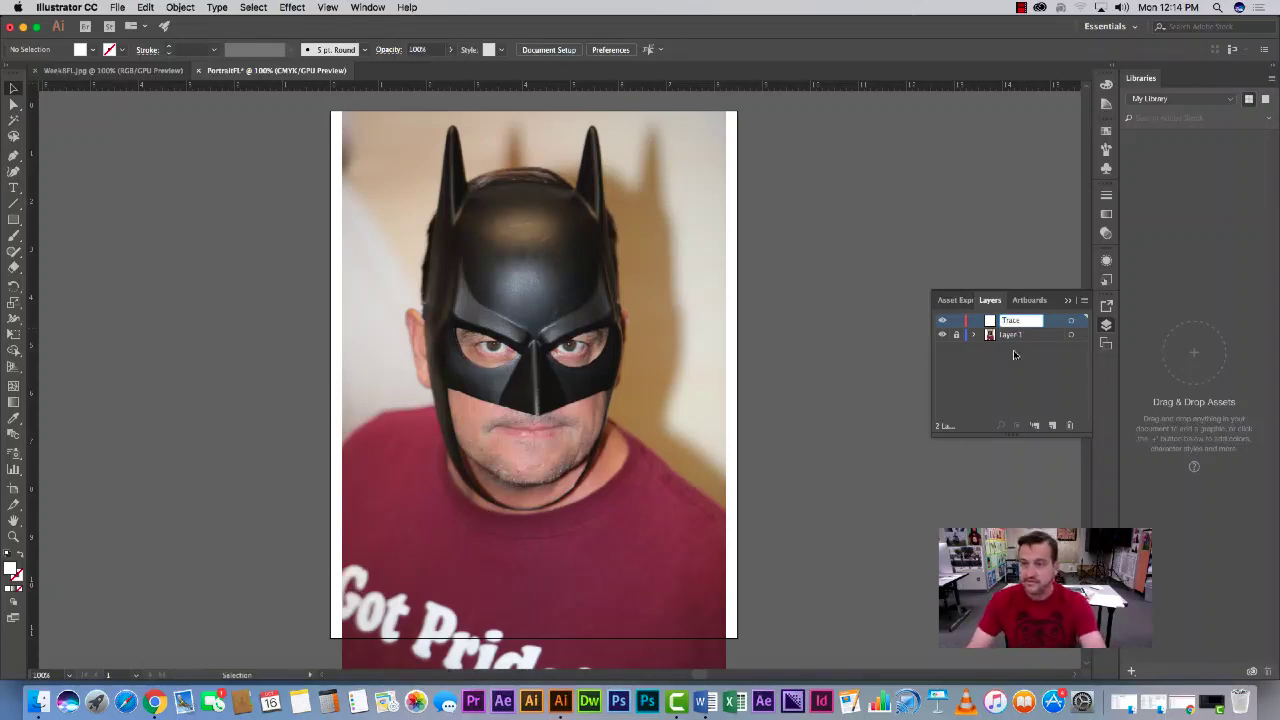
key(Return)
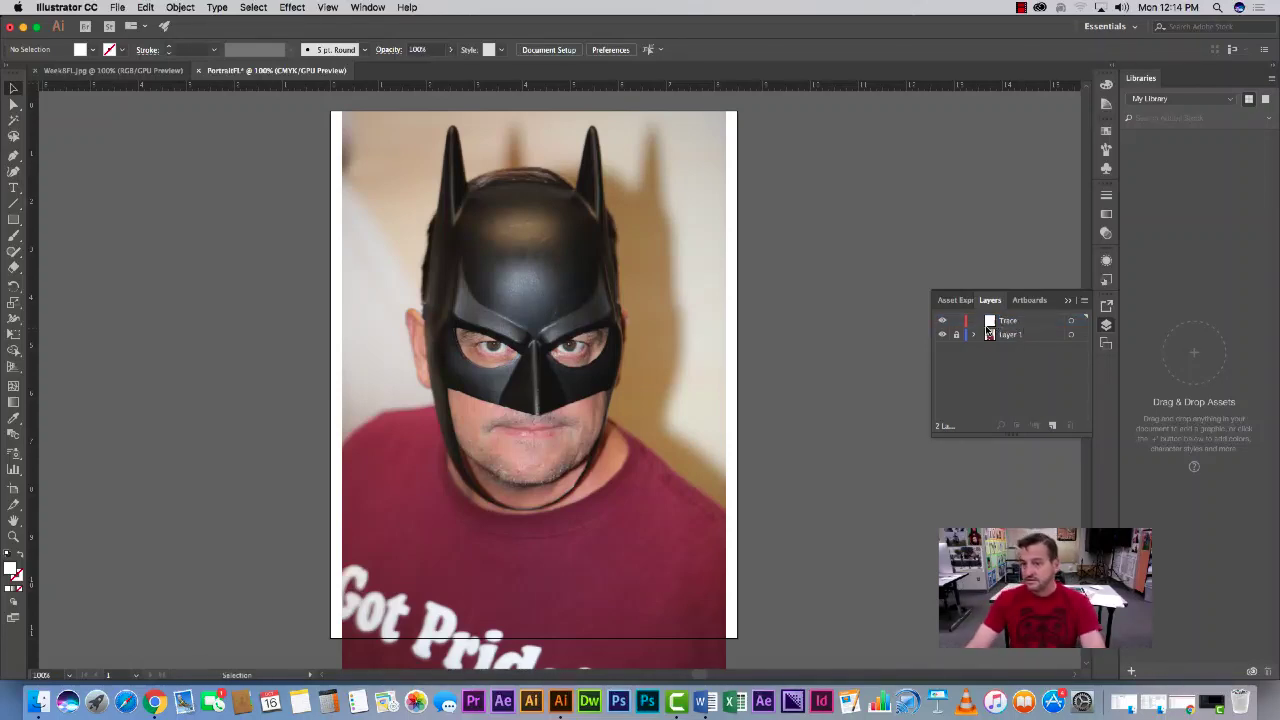
click(998, 322)
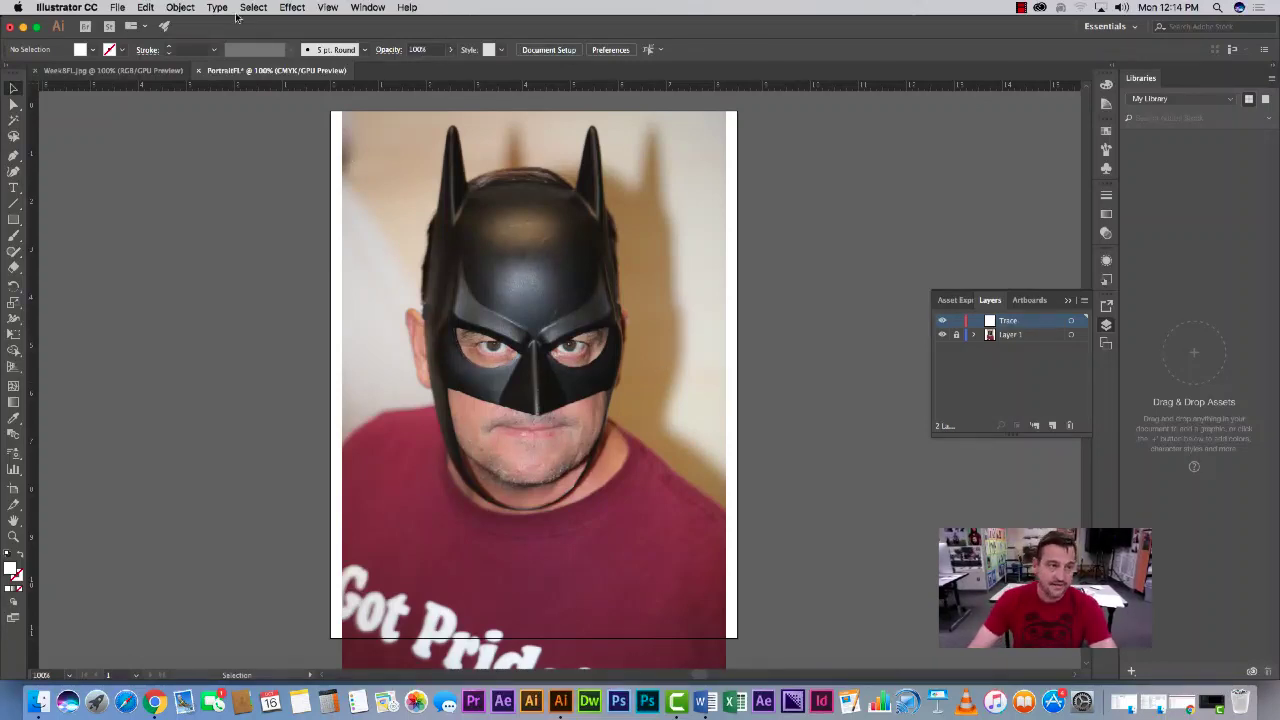
Save the document as PortraitFL.ai in Documents in Adobe Illustrator format, version Illustrator CC, and quit Illustrator
click(118, 7)
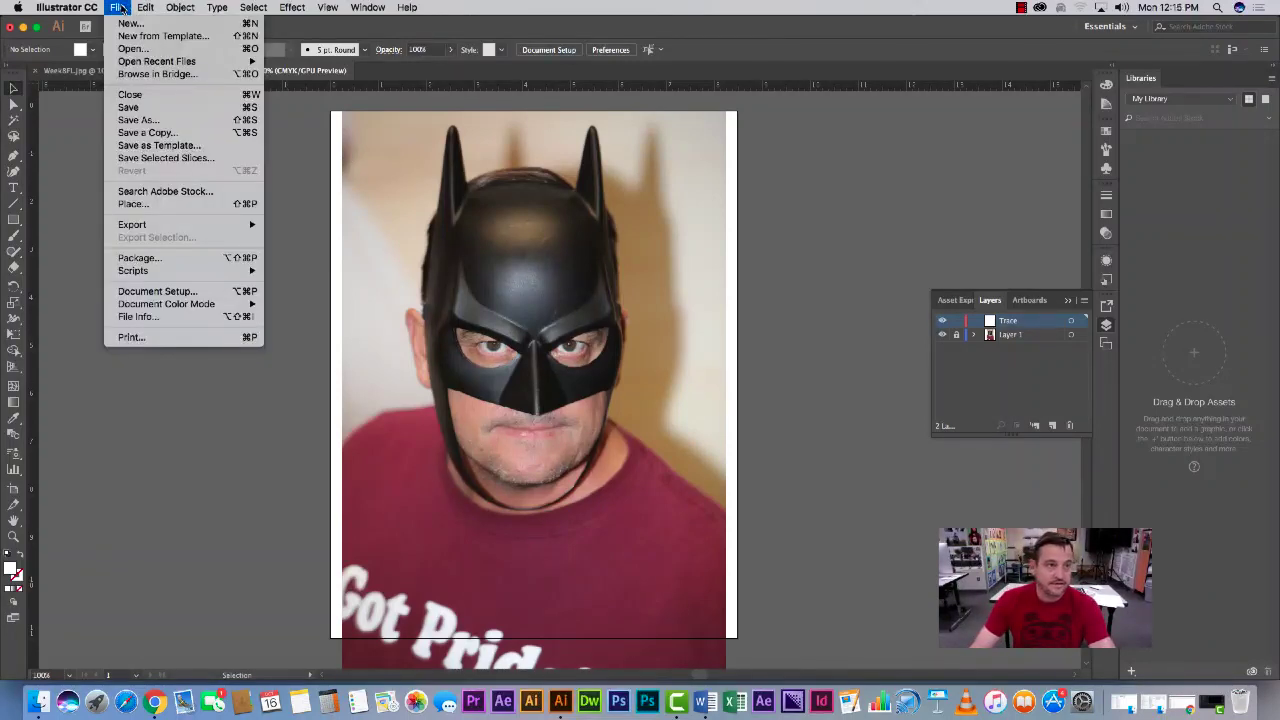
click(135, 120)
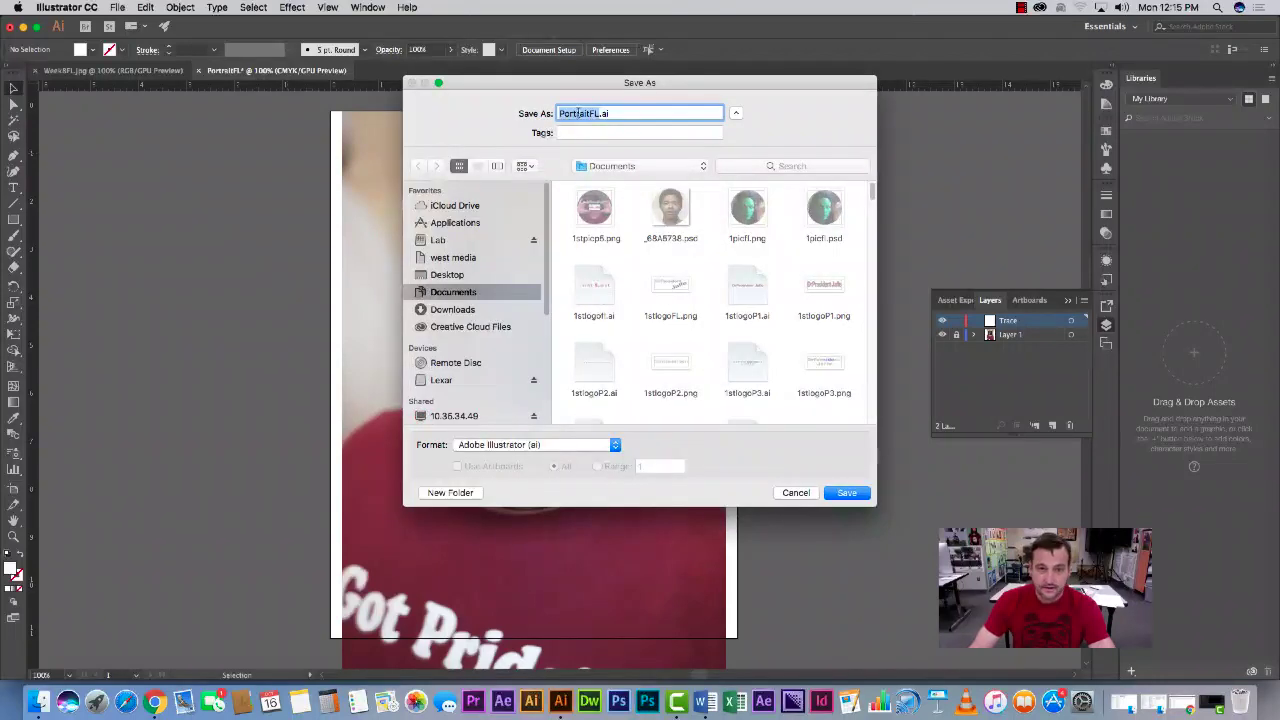
click(736, 113)
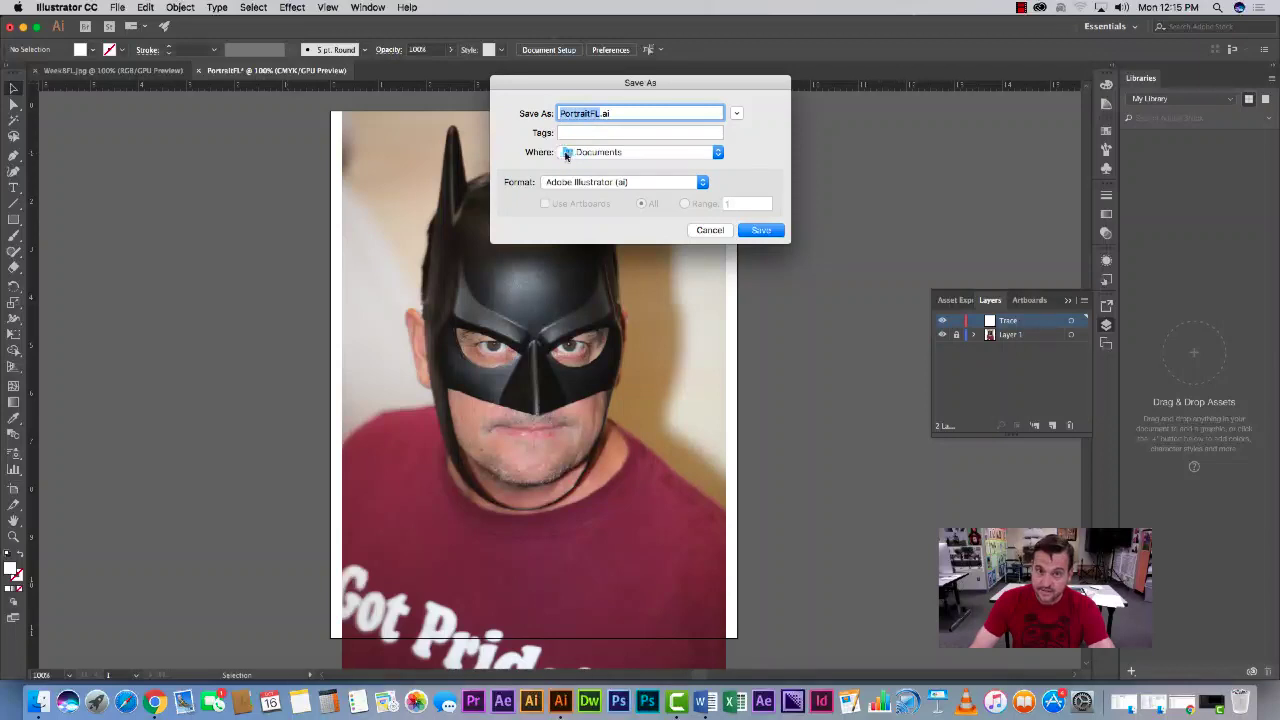
click(758, 231)
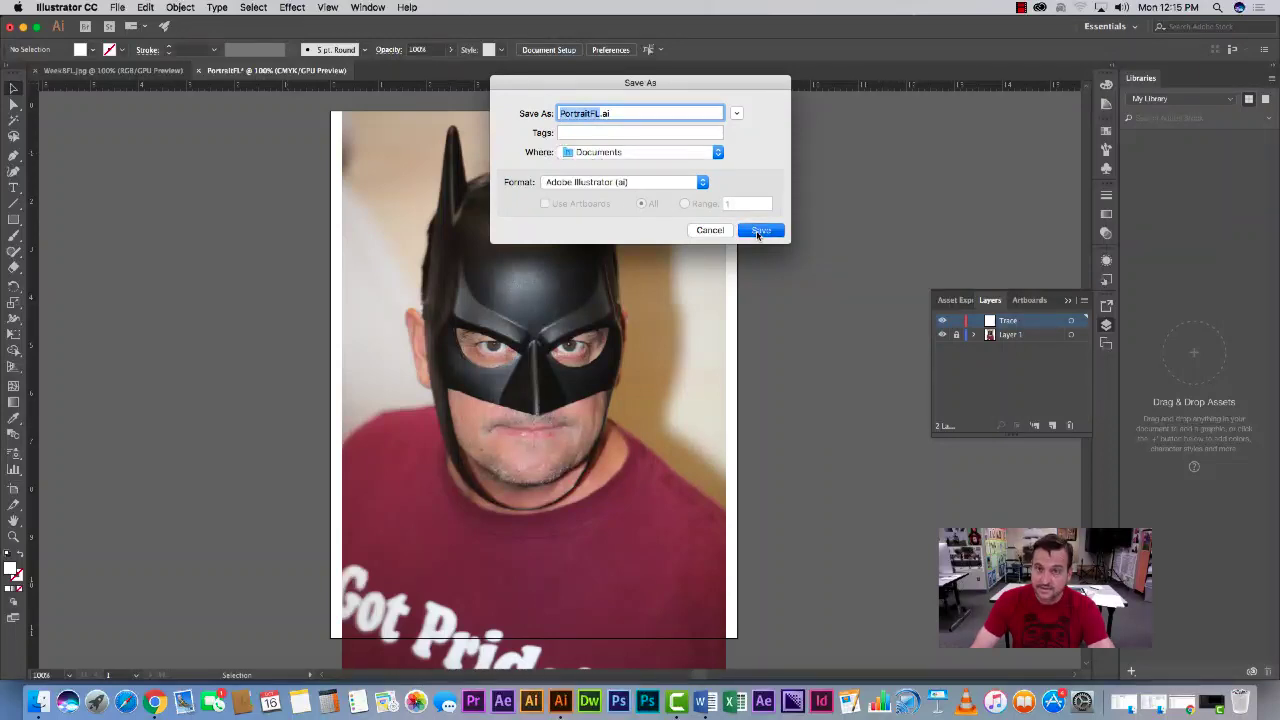
click(708, 512)
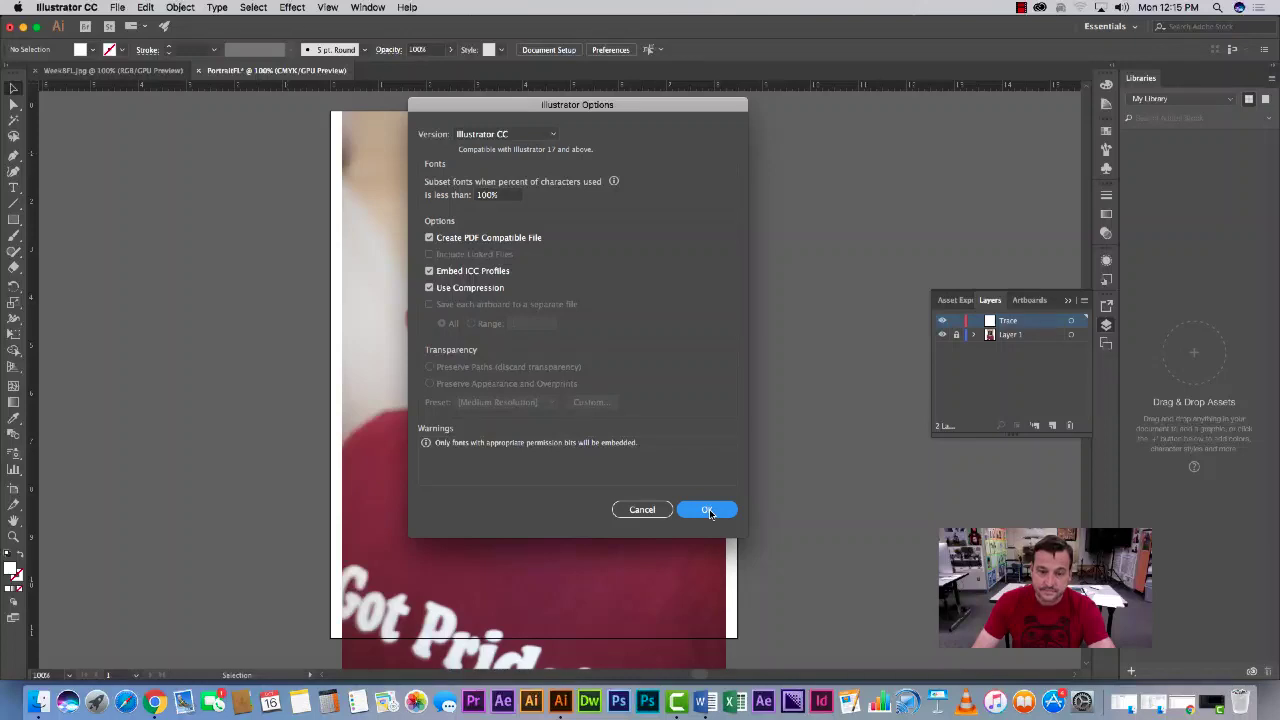
click(708, 512)
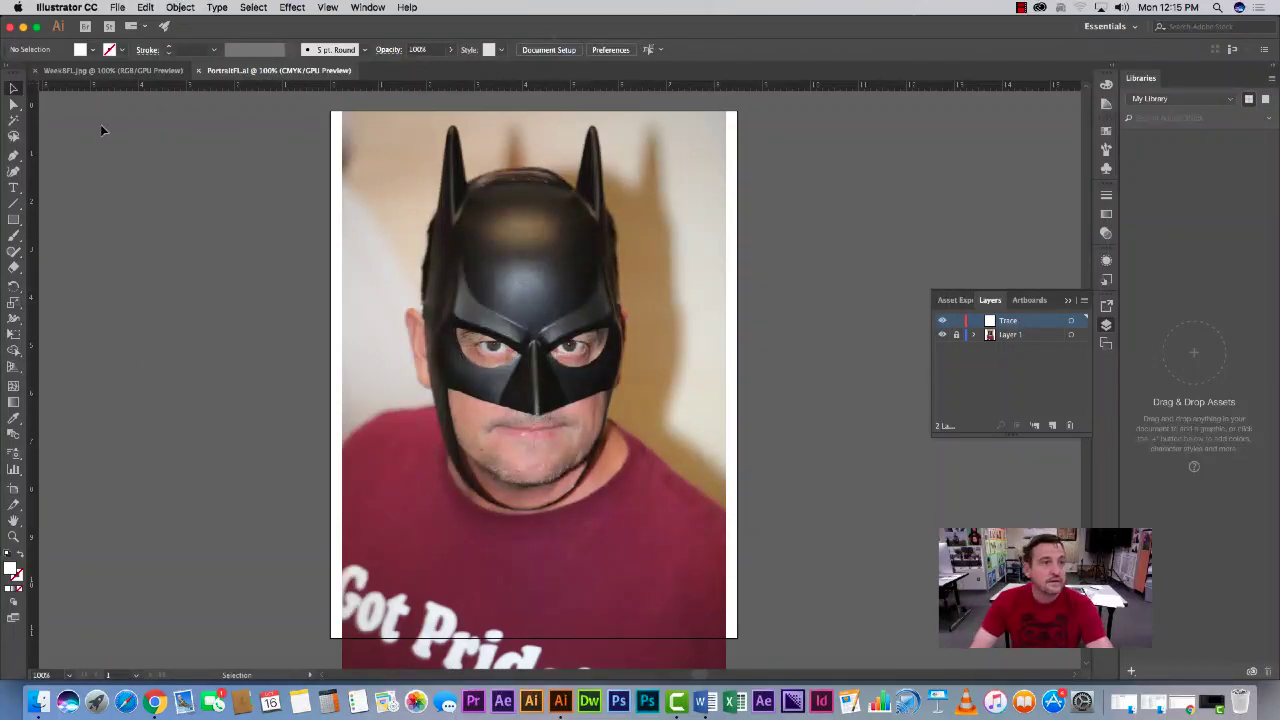
click(64, 7)
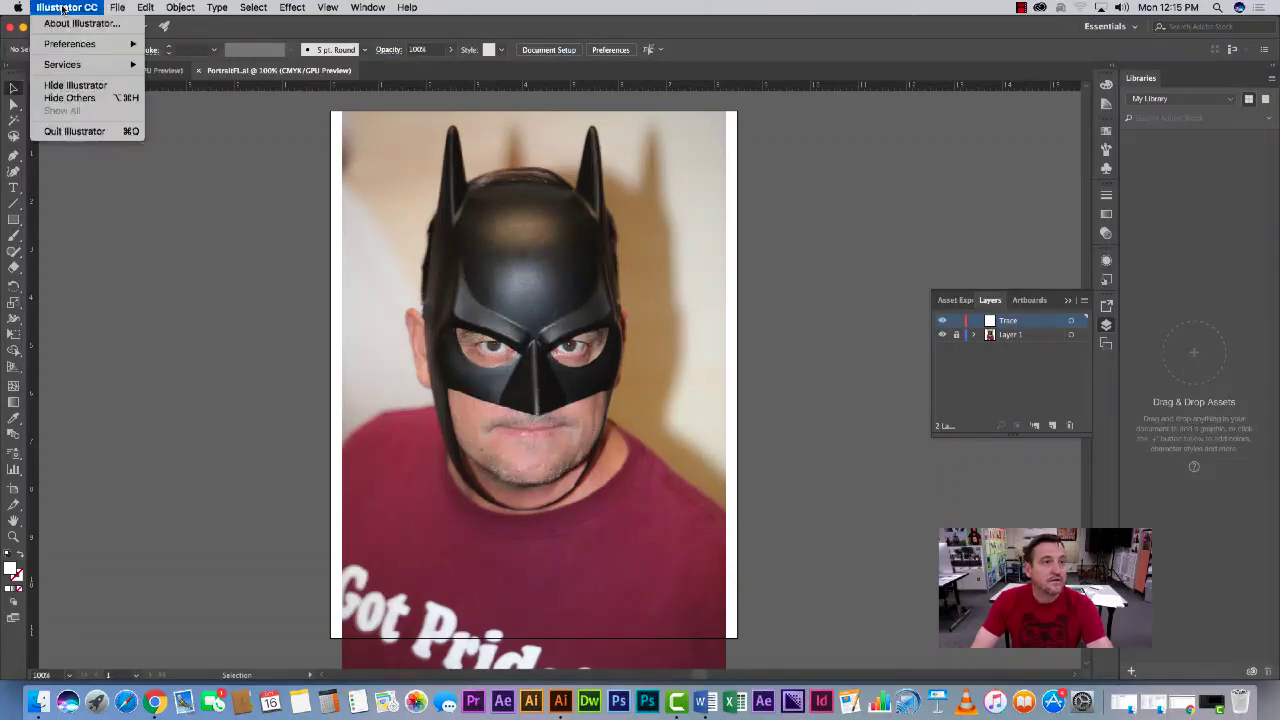
click(77, 132)
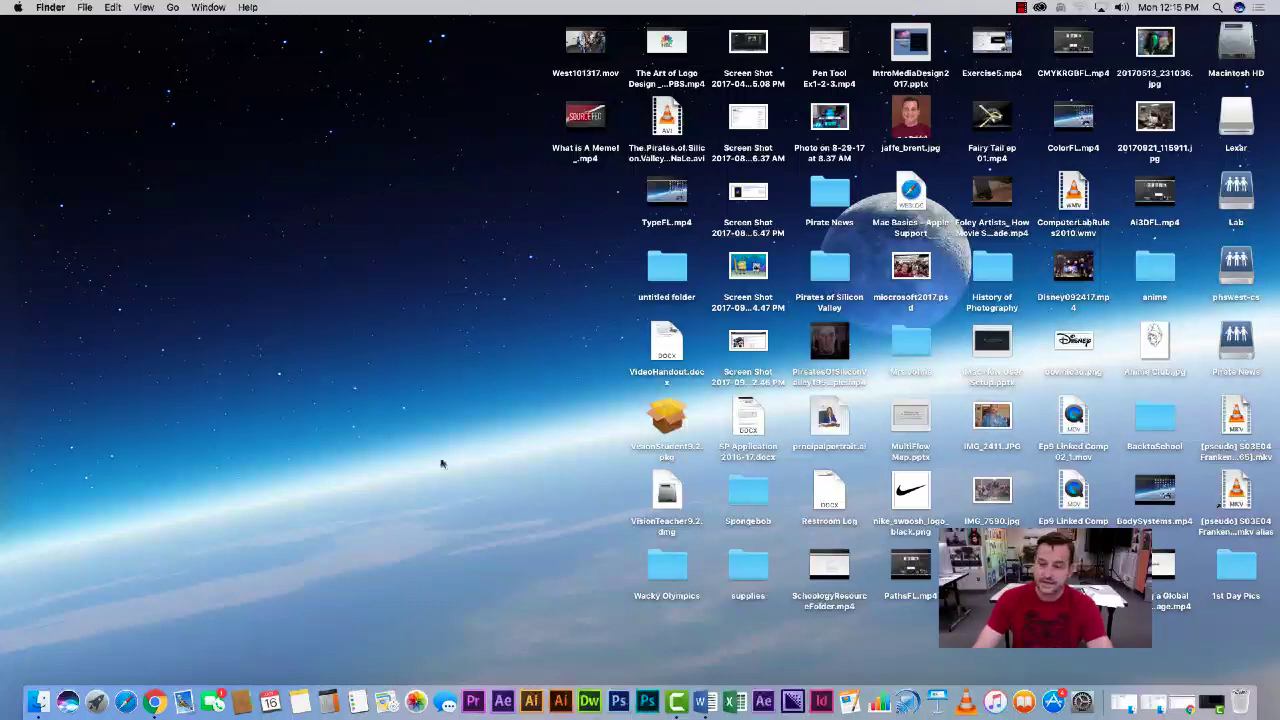
click(677, 703)
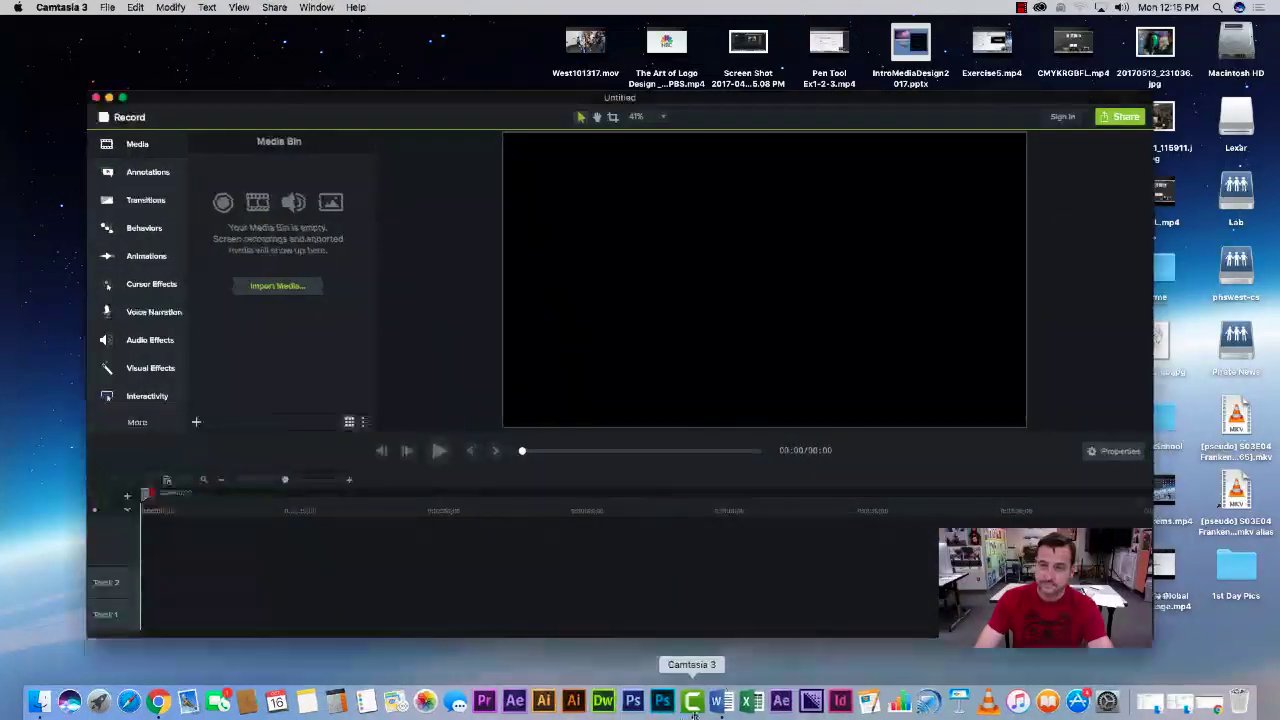
click(1022, 7)
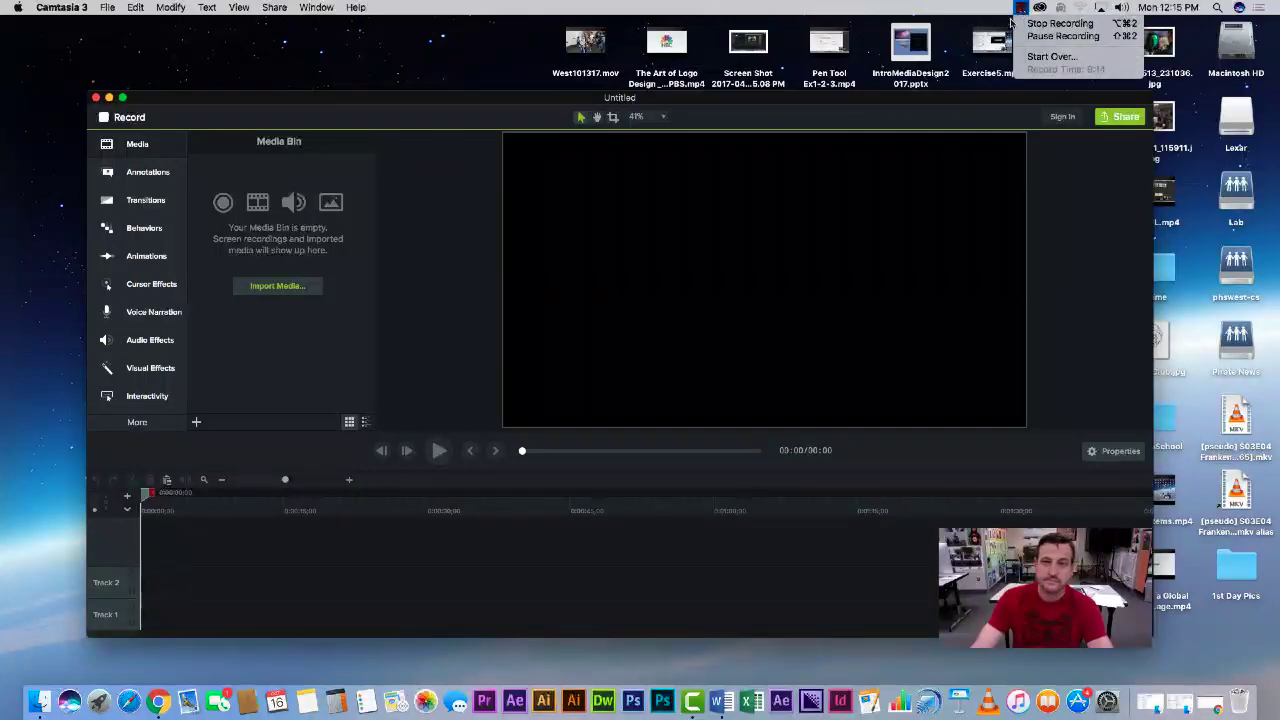